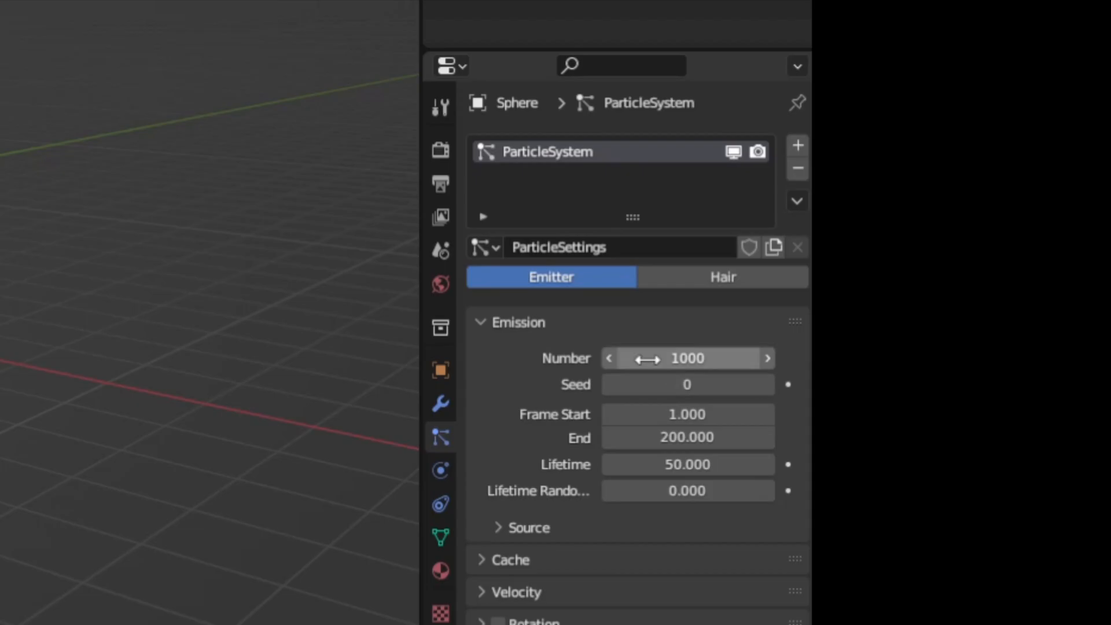
- Raise the emission number of the sphere's particle system to 4110
drag(1031, 361, 1044, 360)
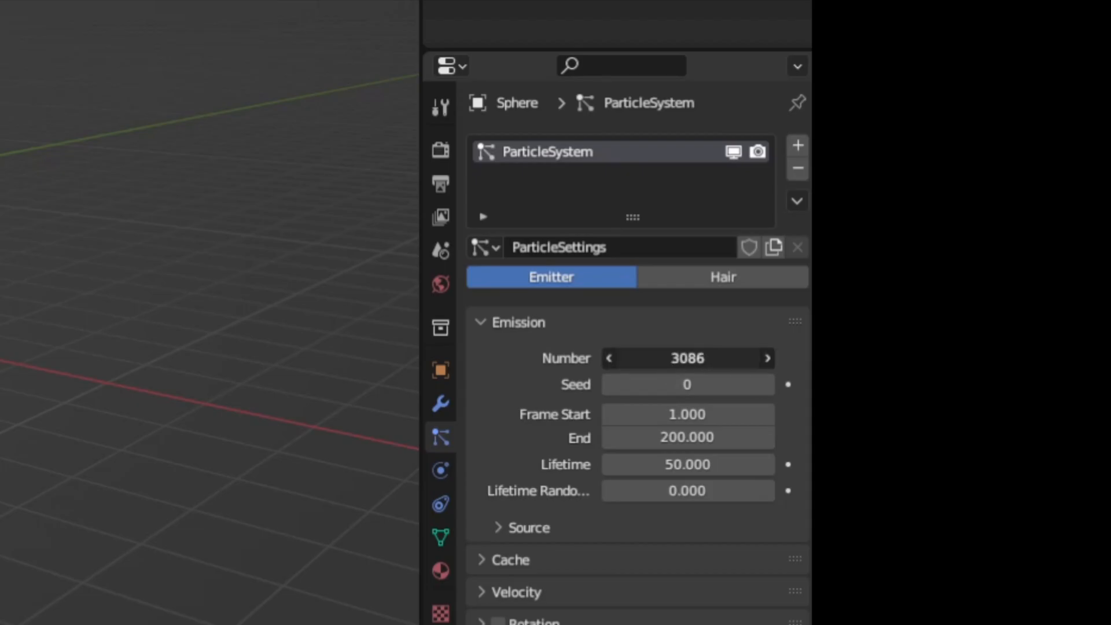
drag(687, 359, 729, 359)
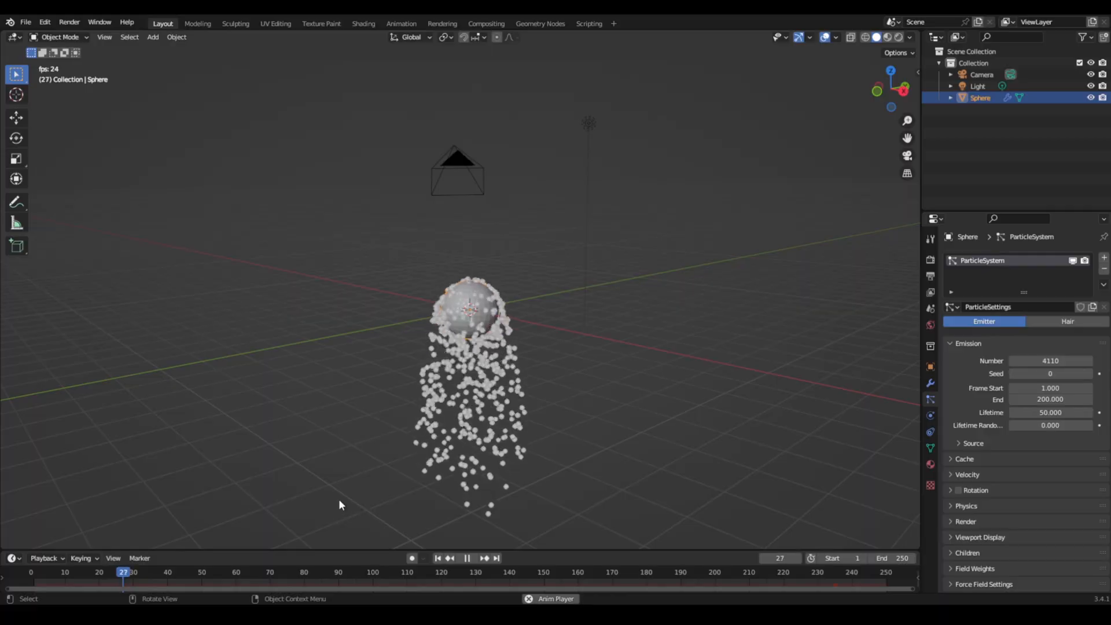
- Try an emission start frame of about 8.9 and a particle lifetime of about 75.4
drag(1050, 388, 1059, 388)
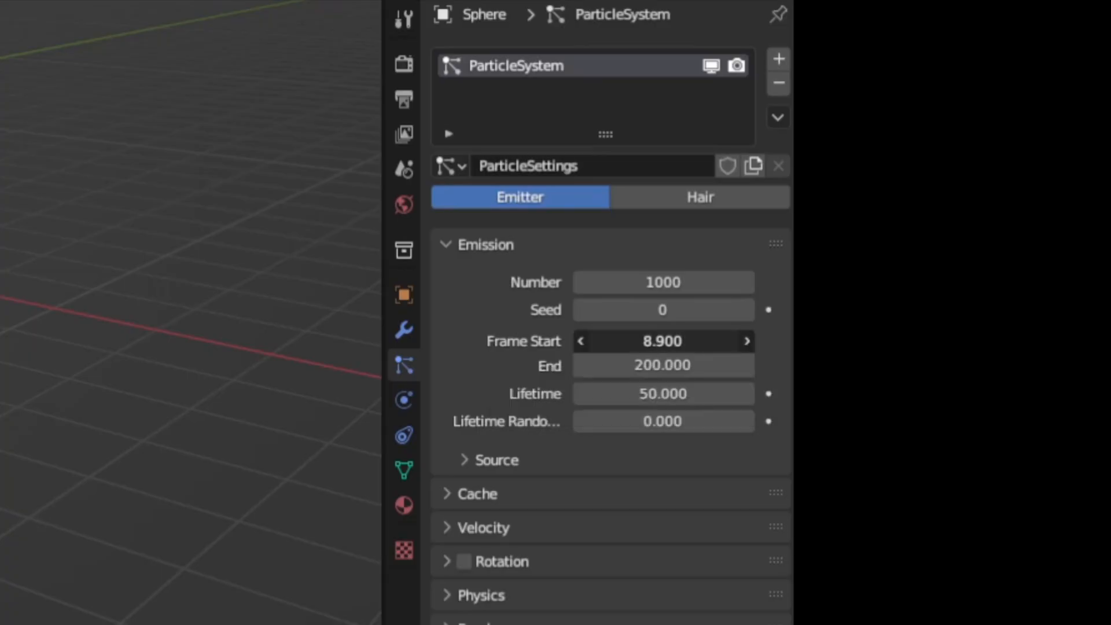
drag(662, 341, 686, 341)
drag(663, 394, 677, 393)
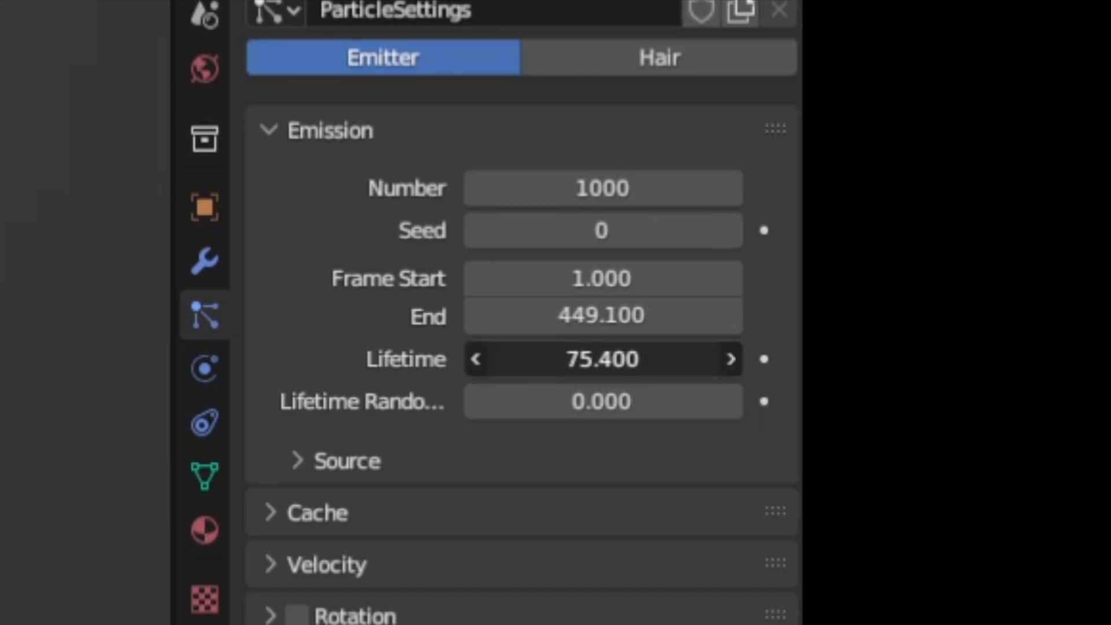
drag(602, 359, 694, 359)
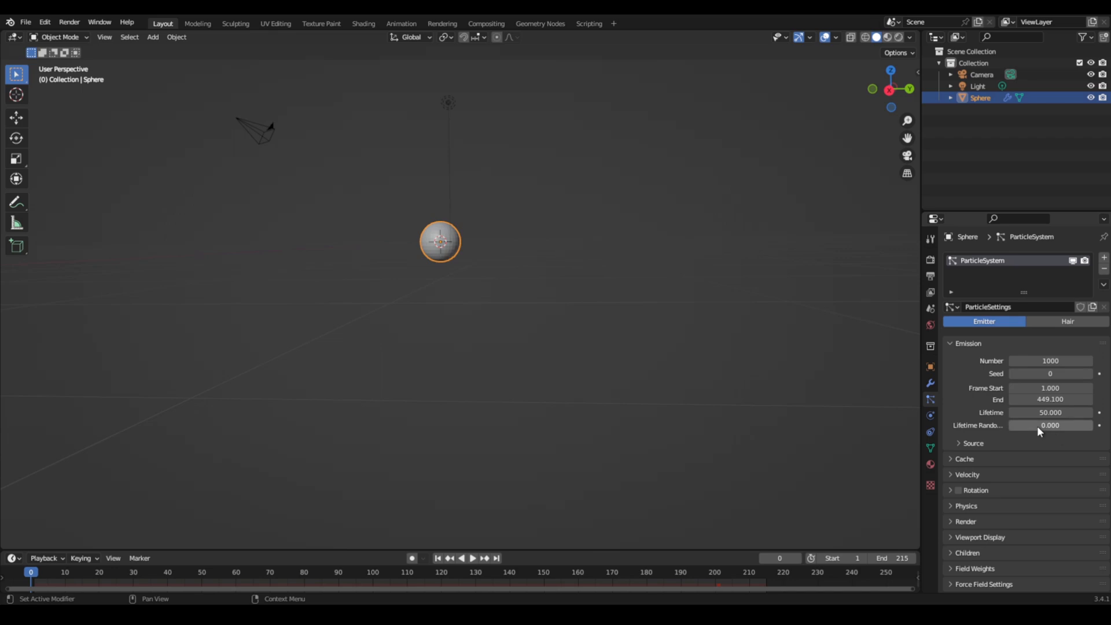
- Set the particles' lifetime randomness to 1.000 and play the animation to watch them fall from the sphere
drag(1039, 431, 1088, 431)
scroll(631, 405, down, 7)
key(space)
middle_drag(602, 436, 613, 393)
scroll(612, 394, up, 1)
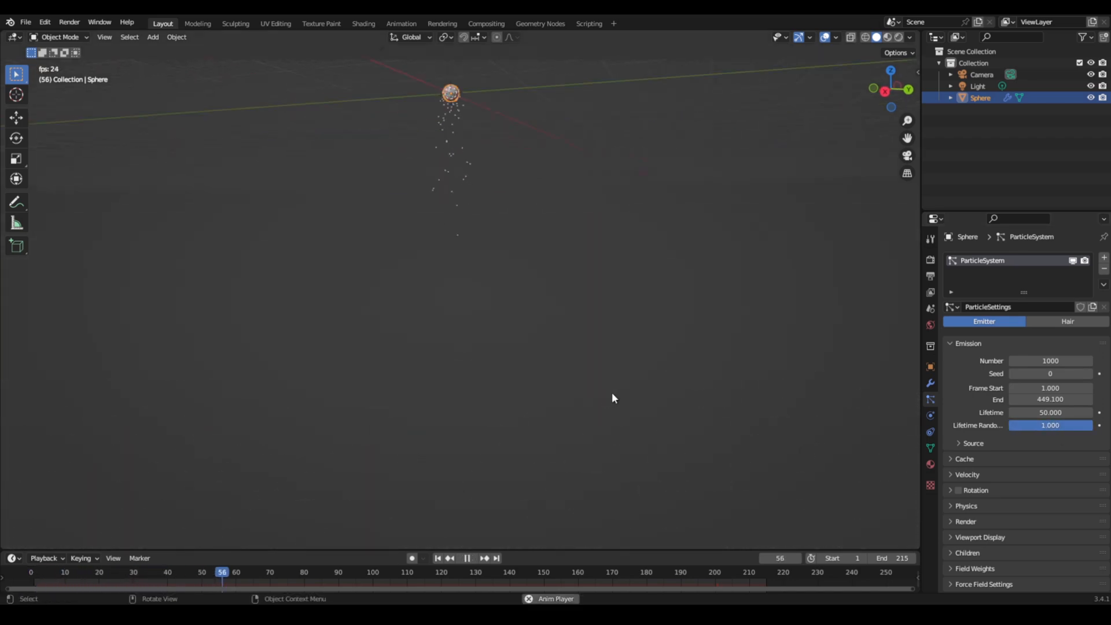
shift+middle_drag(532, 214, 539, 281)
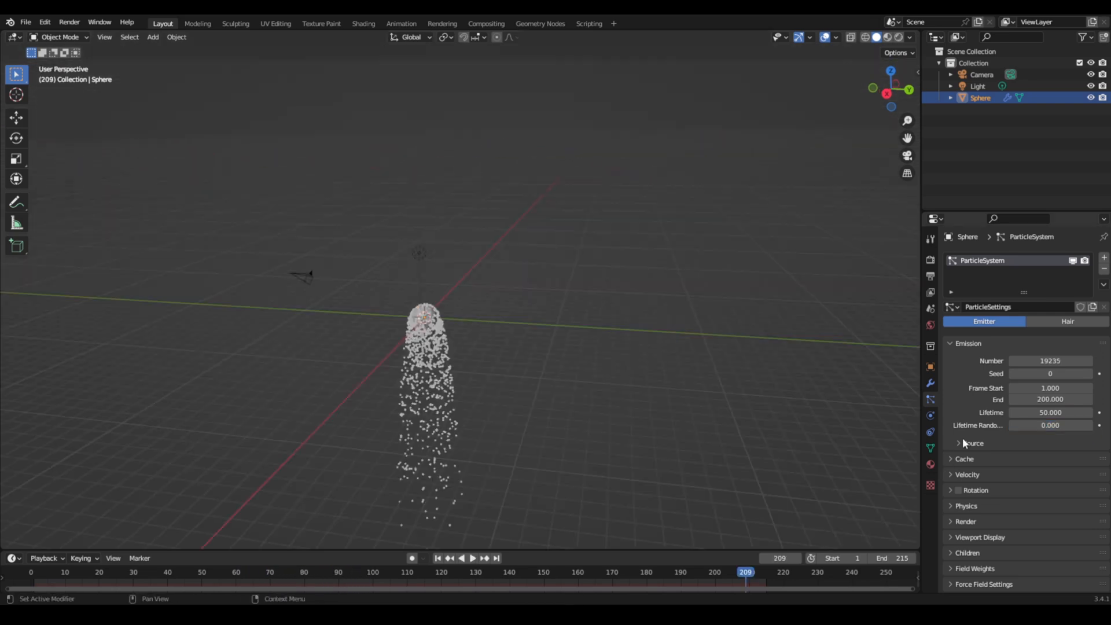
- Show the emission source options, return the animation to frame 0 and inspect the emitter sphere
click(964, 441)
click(421, 479)
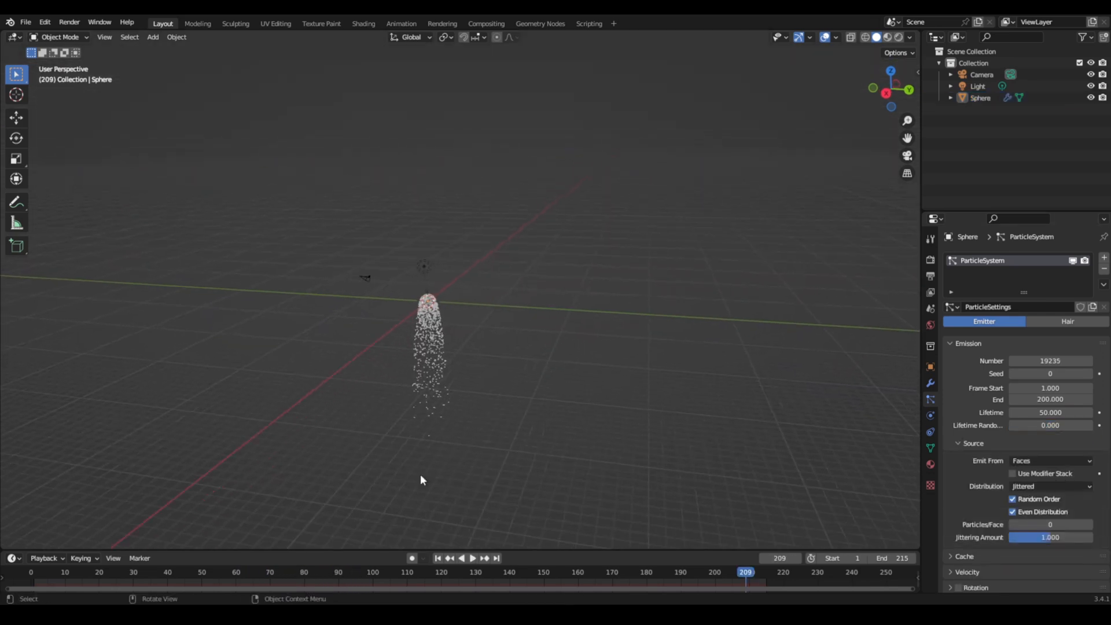
click(31, 574)
scroll(405, 246, up, 6)
shift+middle_drag(402, 243, 460, 251)
click(437, 357)
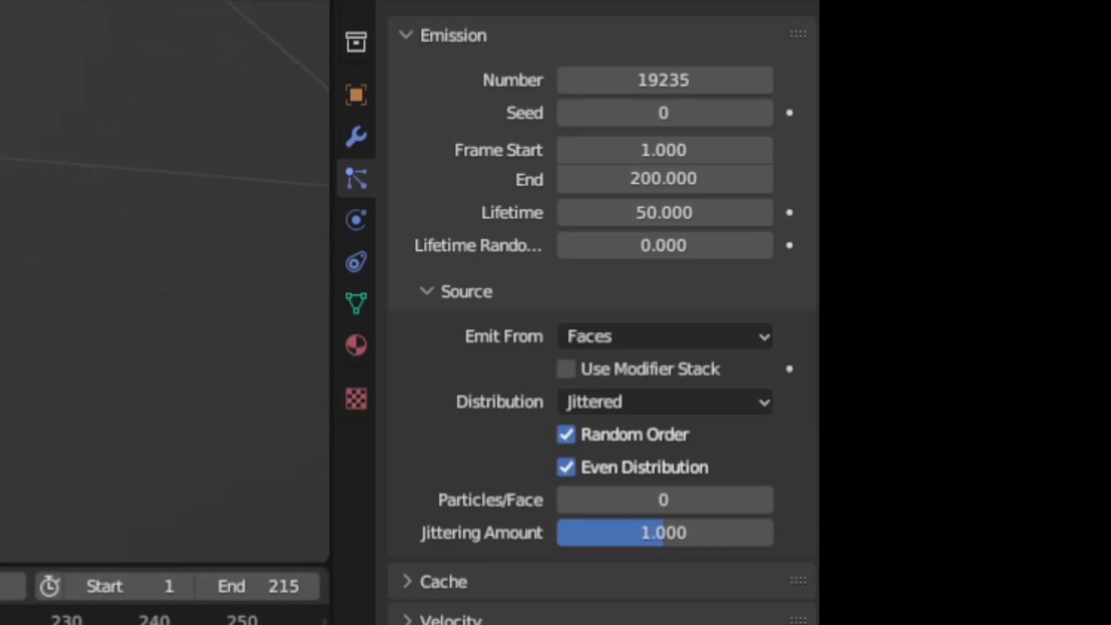
middle_drag(498, 387, 533, 392)
scroll(980, 459, down, 5)
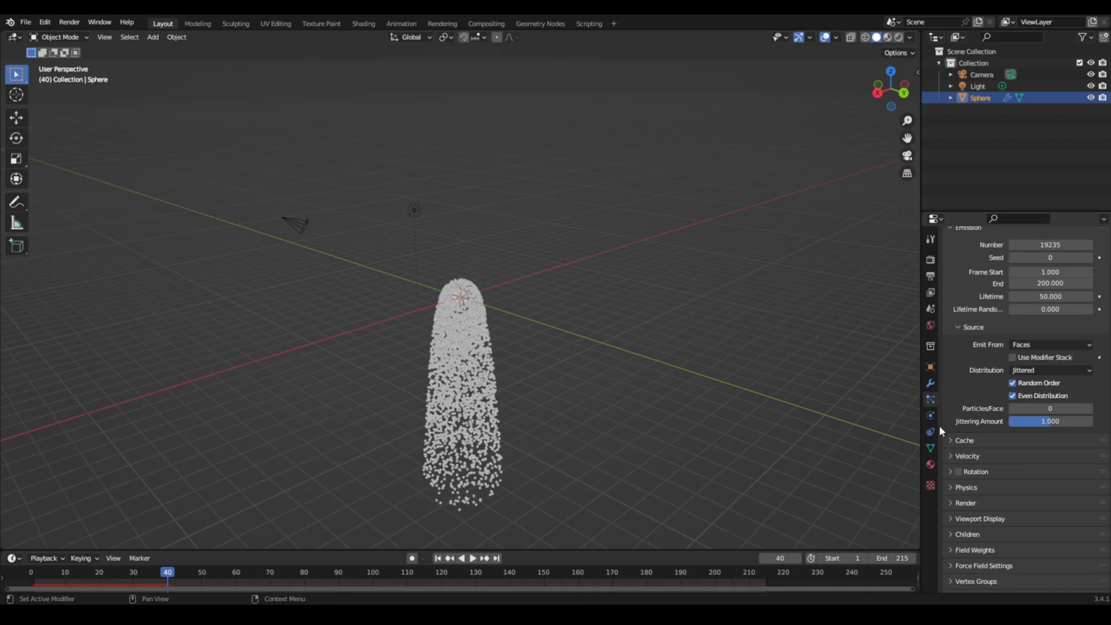
- Show the particle cache options and rewind the animation to frame 0
click(960, 440)
scroll(954, 435, down, 4)
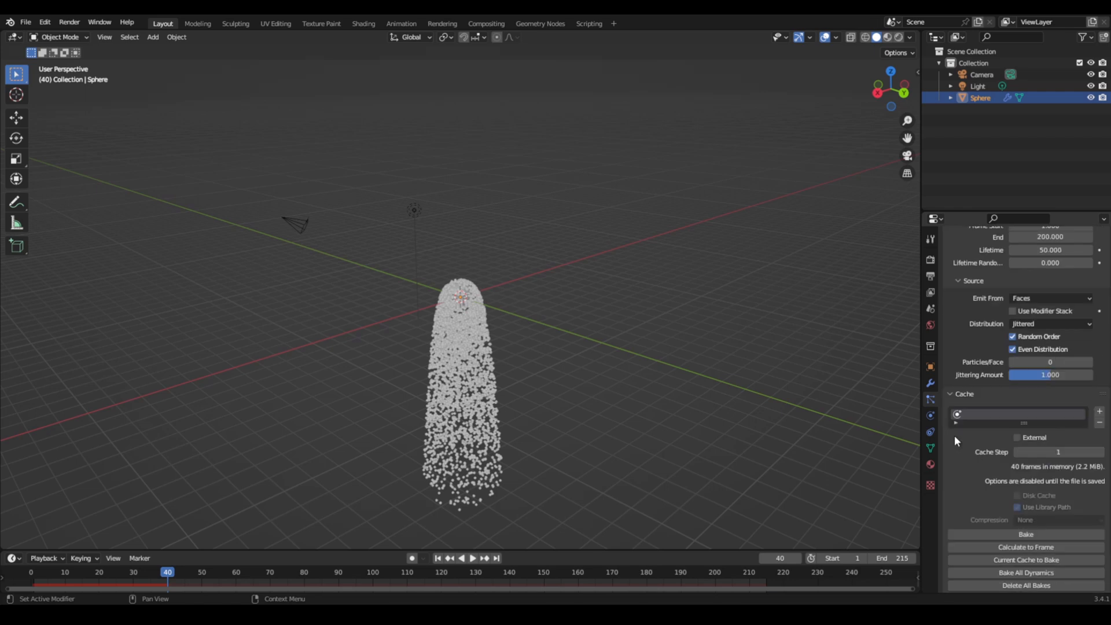
drag(104, 574, 31, 574)
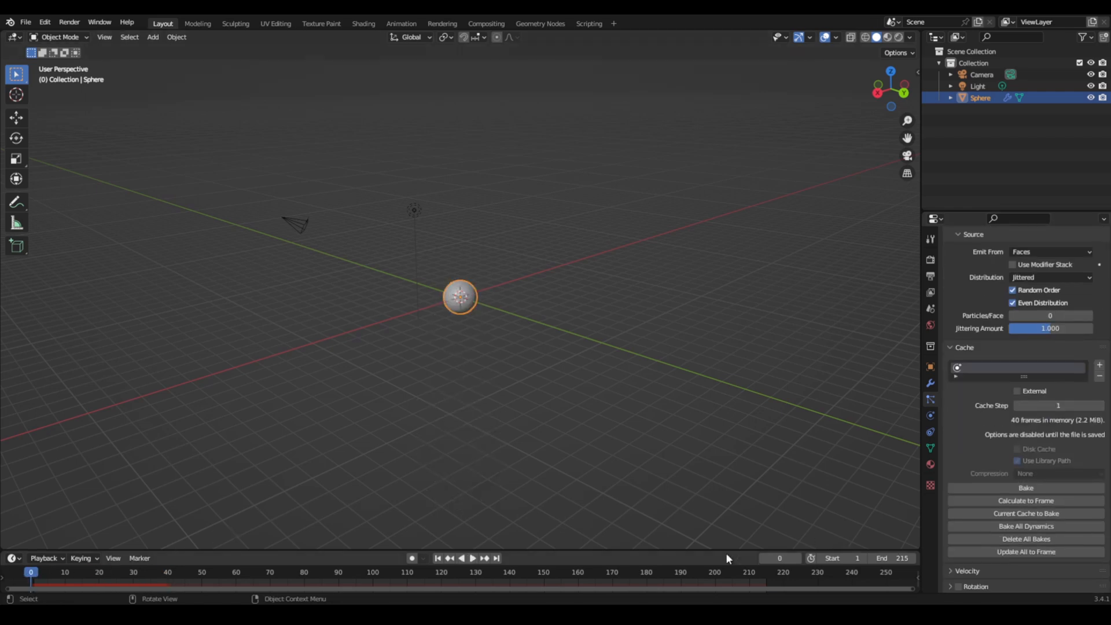
- Set the particles' normal velocity to 10.5 m/s and play the animation
scroll(969, 414, down, 1)
scroll(969, 415, down, 1)
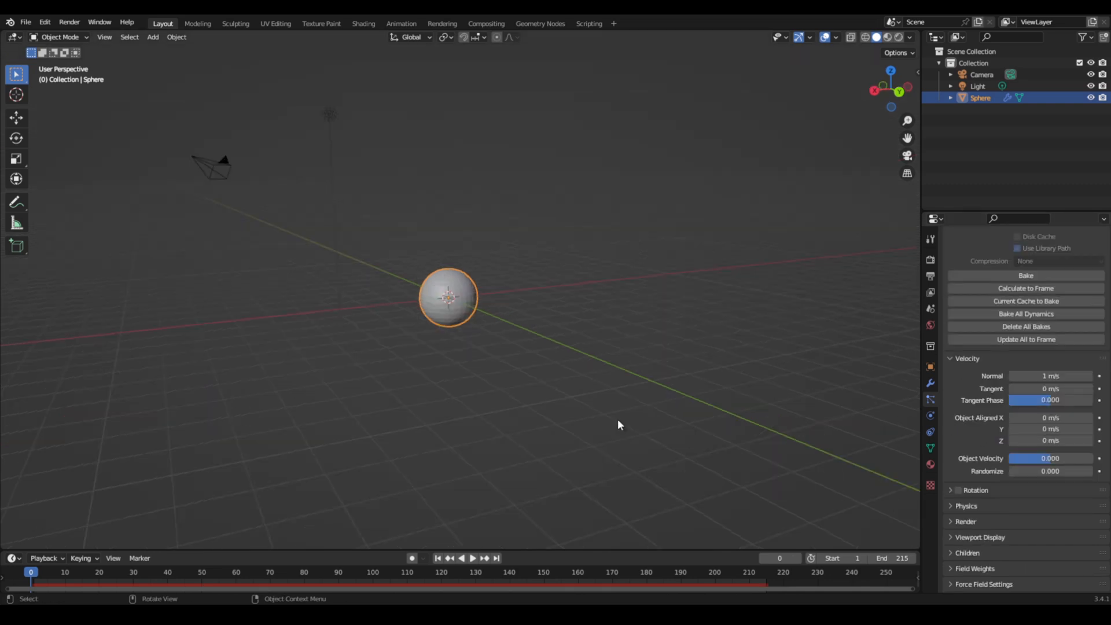
click(1051, 375)
text(10.5)
key(Return)
key(space)
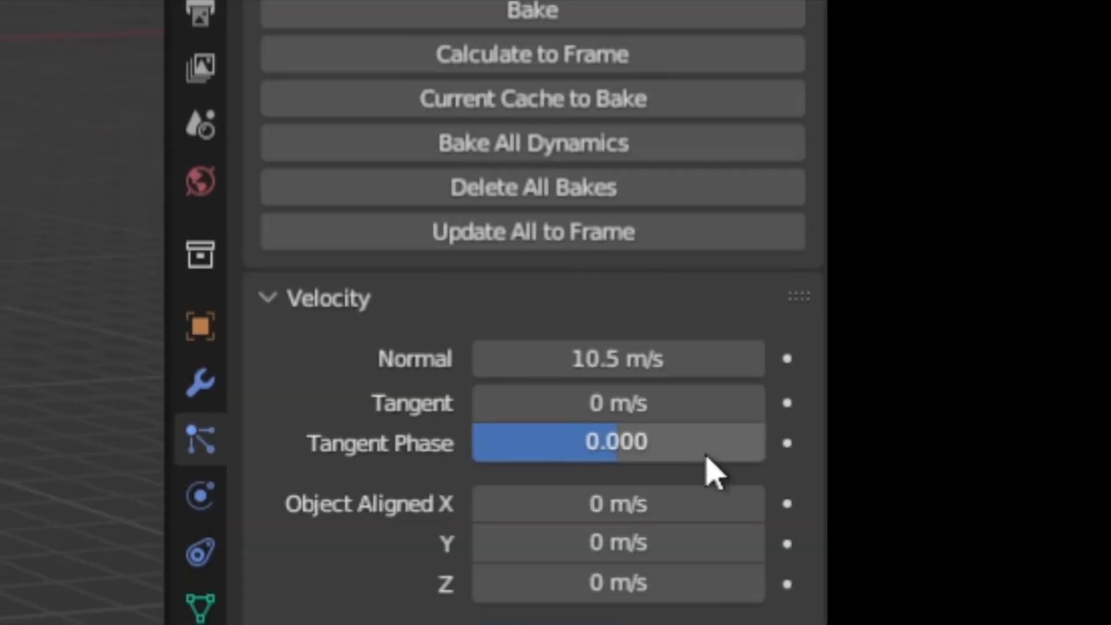
- Raise the particles' normal velocity to 54.7 m/s and watch the playback
drag(747, 284, 781, 284)
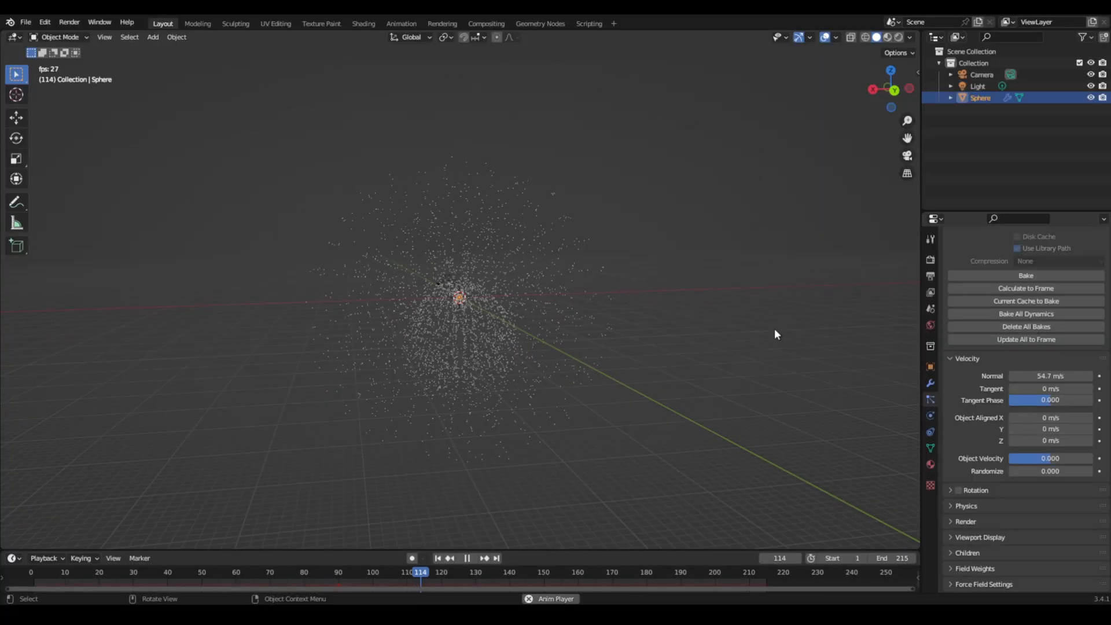
key(space)
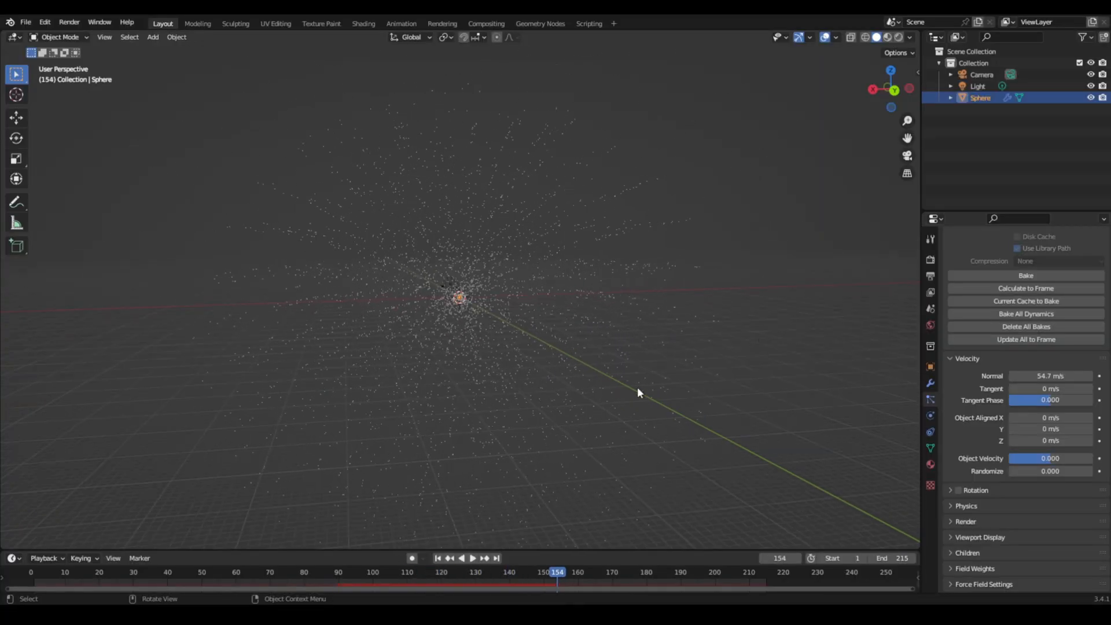
- Lower the particles' normal velocity to 0.09 m/s and play the animation from frame 0
mouse_move(1049, 377)
mouse_down()
mouse_move(1036, 376)
mouse_move(1052, 376)
mouse_up()
click(32, 577)
scroll(542, 309, up, 6)
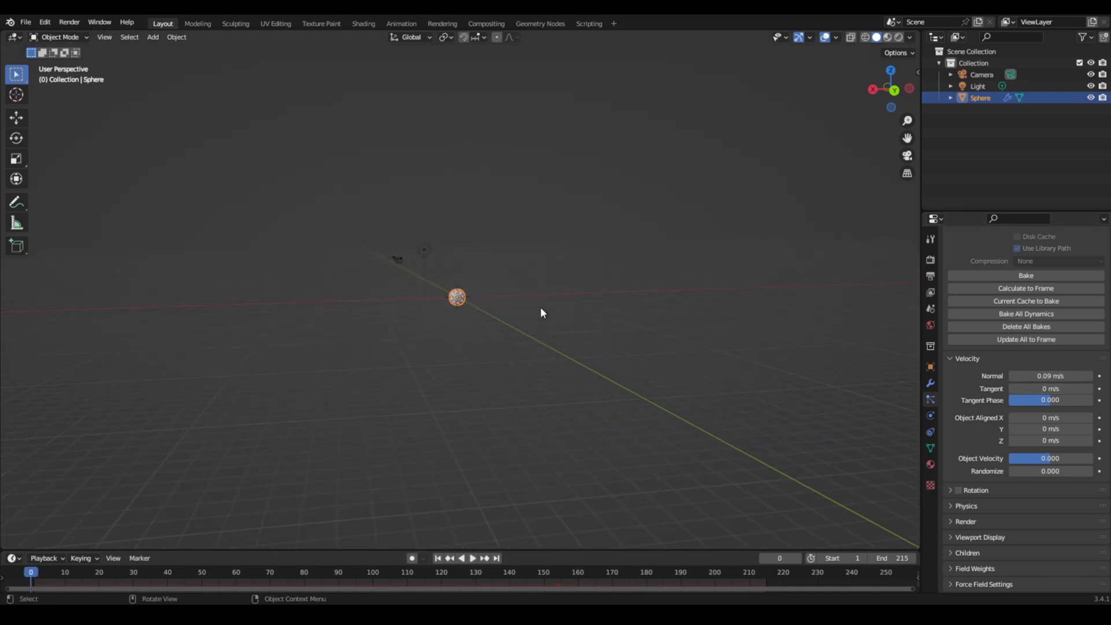
key(space)
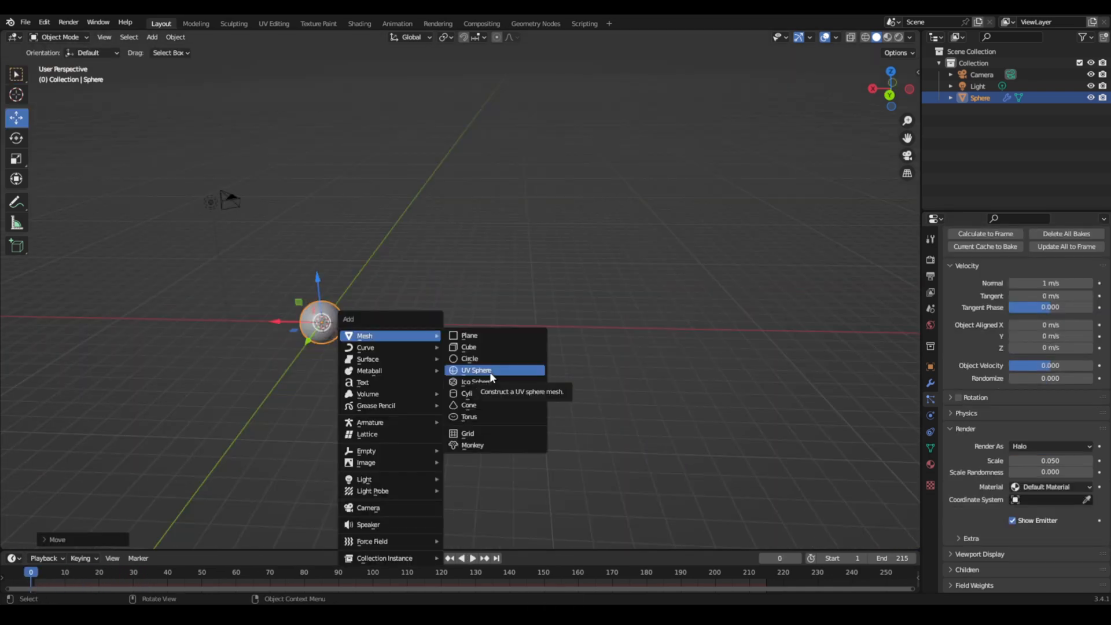
- Add an ico sphere mesh instead of a UV sphere and reduce its subdivisions by one level
click(490, 371)
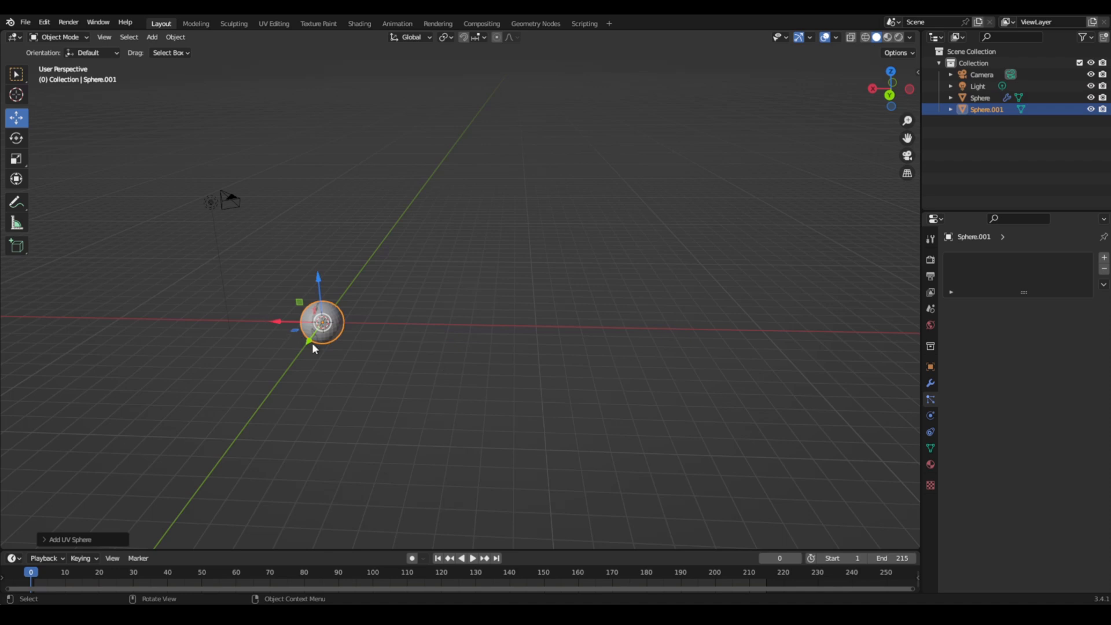
key(ctrl+z)
key(shift+a)
mouse_move(313, 345)
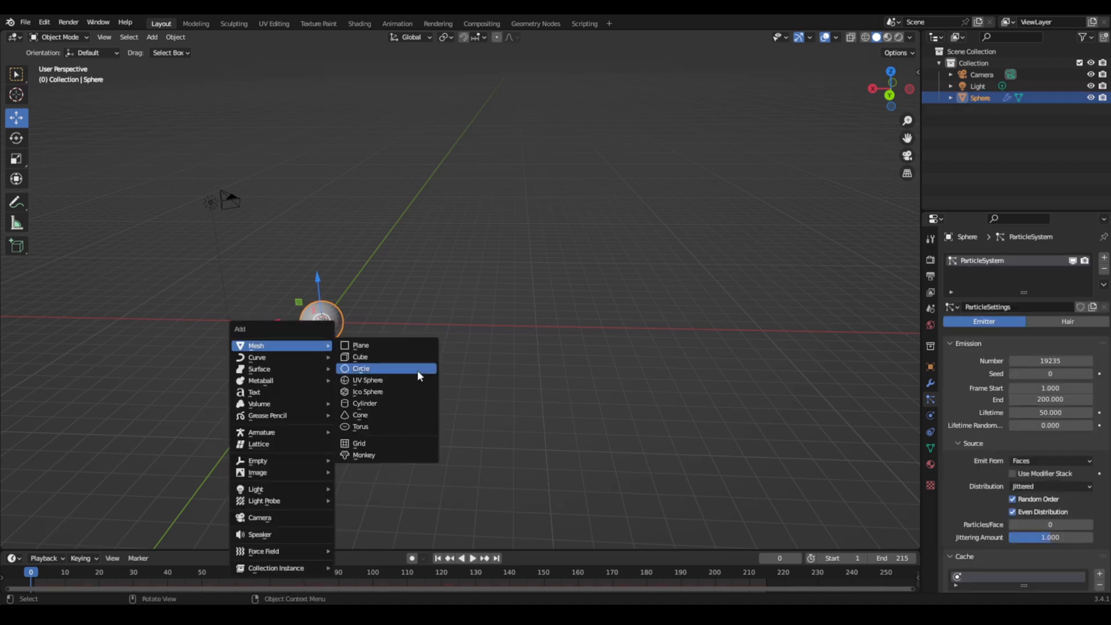
click(384, 392)
click(45, 541)
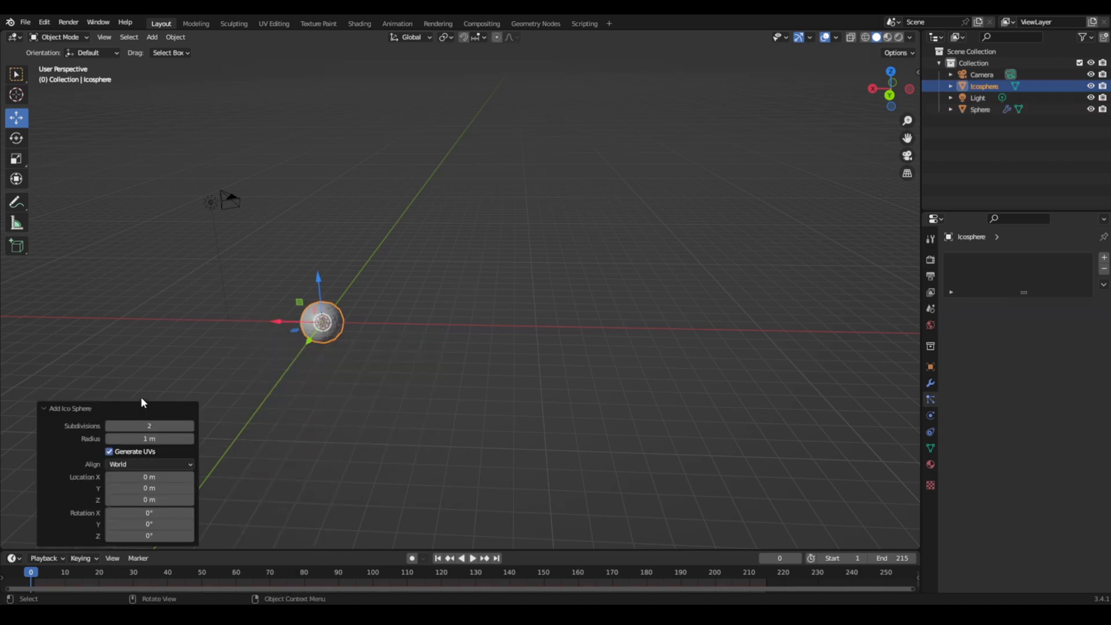
click(108, 427)
- Move the ico sphere clear of the emitter sphere
key(g)
click(461, 321)
middle_drag(461, 321, 334, 317)
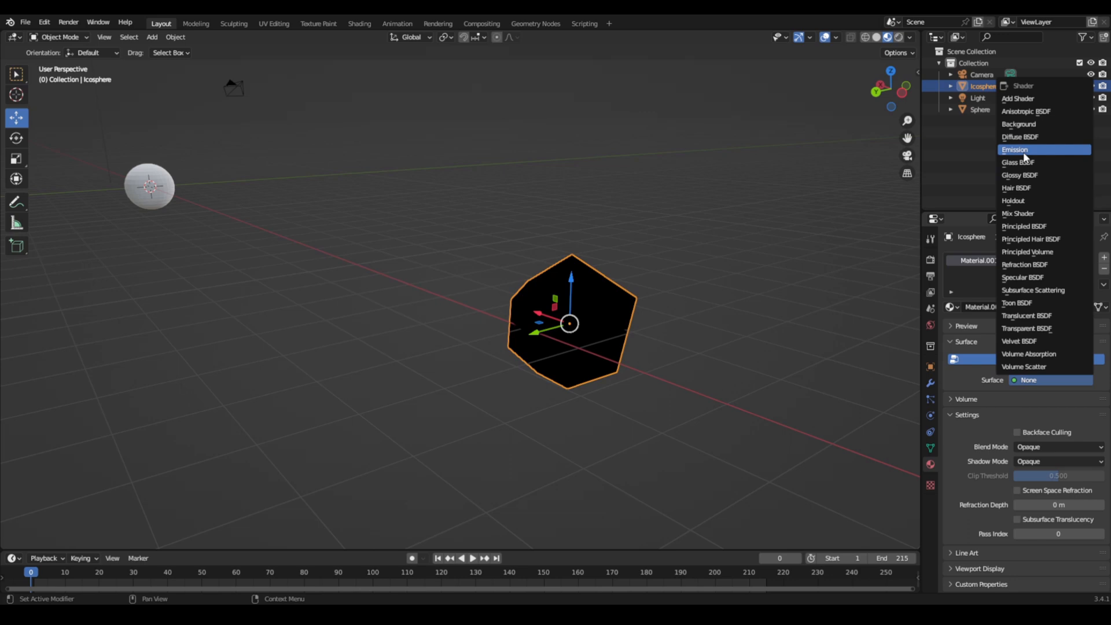
- Give the ico sphere's material an Emission surface with a strength of 93.8 and a light blue colour
click(1028, 152)
drag(1054, 416, 1090, 416)
click(1053, 402)
drag(1035, 273, 1040, 249)
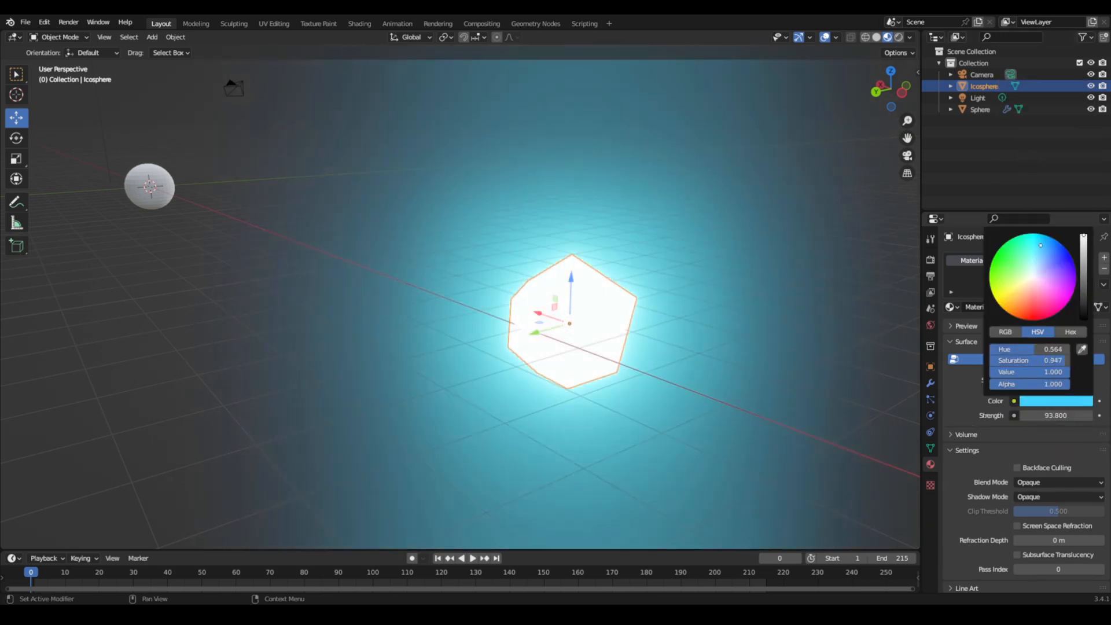
- Move the glowing ico sphere about -30.8 m along the X axis, farther from the emitter sphere
scroll(512, 410, down, 6)
middle_drag(385, 376, 484, 373)
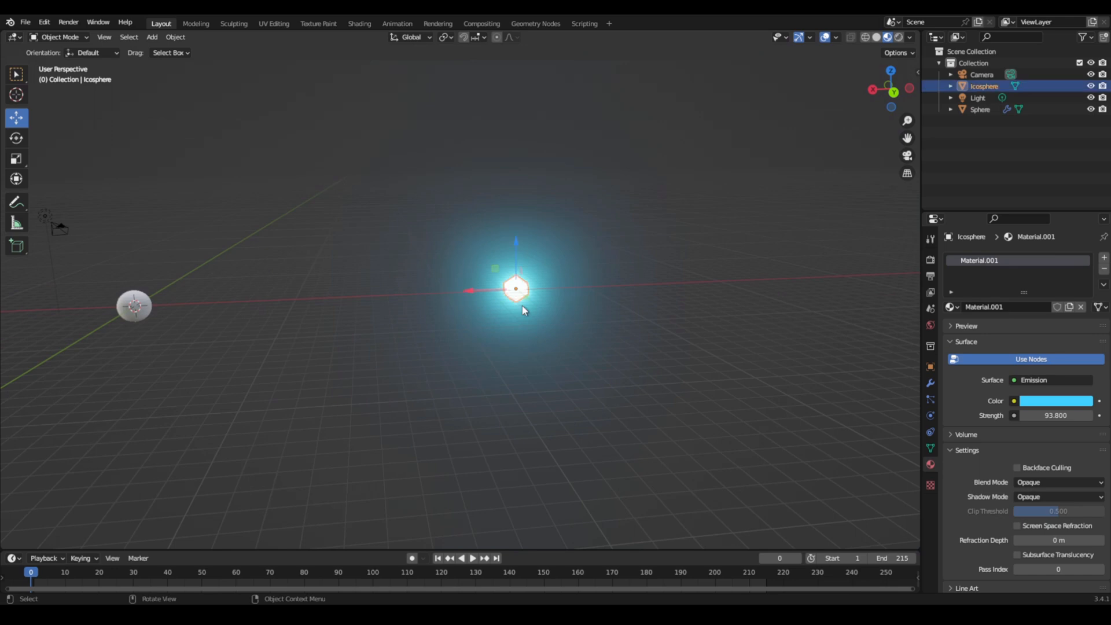
middle_drag(522, 305, 458, 298)
key(g)
key(x)
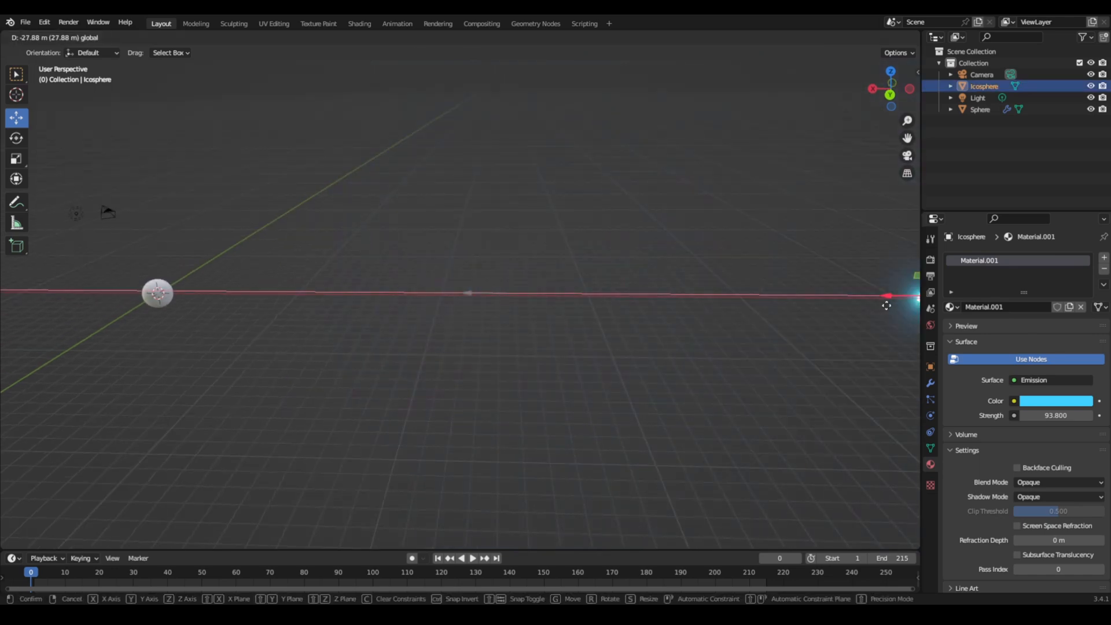
drag(886, 306, 2, 339)
shift+middle_drag(408, 396, 131, 408)
scroll(132, 408, down, 2)
middle_drag(249, 399, 290, 392)
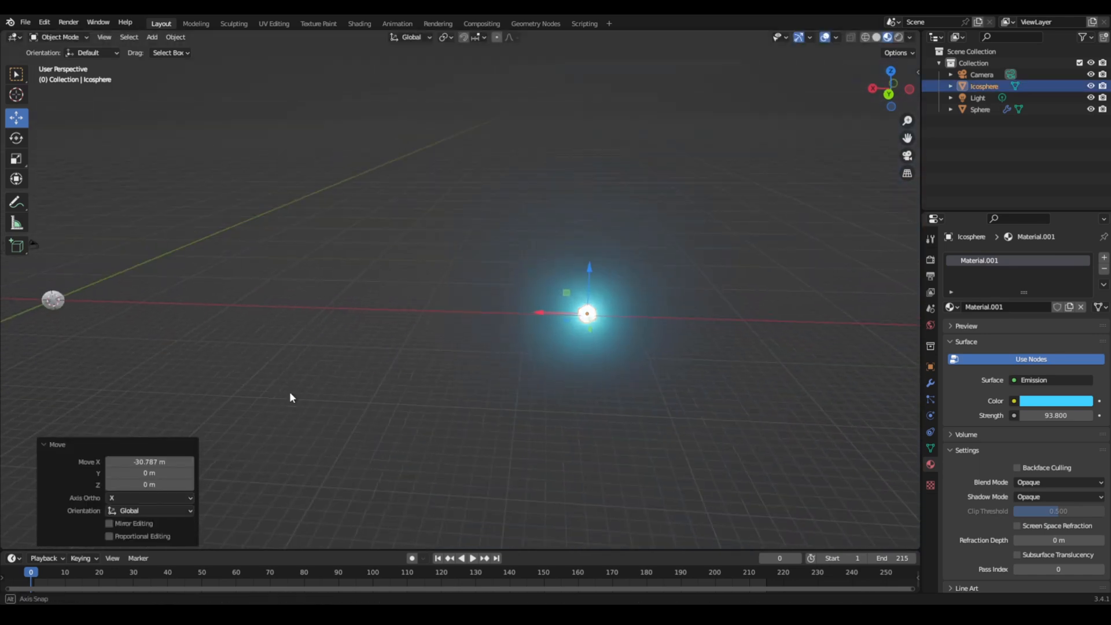
- Move the glowing ico sphere about -68 m along the Y axis, far off to the side of the emitter
key(KP_0)
scroll(313, 403, down, 3)
scroll(270, 224, up, 3)
middle_drag(271, 223, 207, 272)
scroll(260, 246, down, 5)
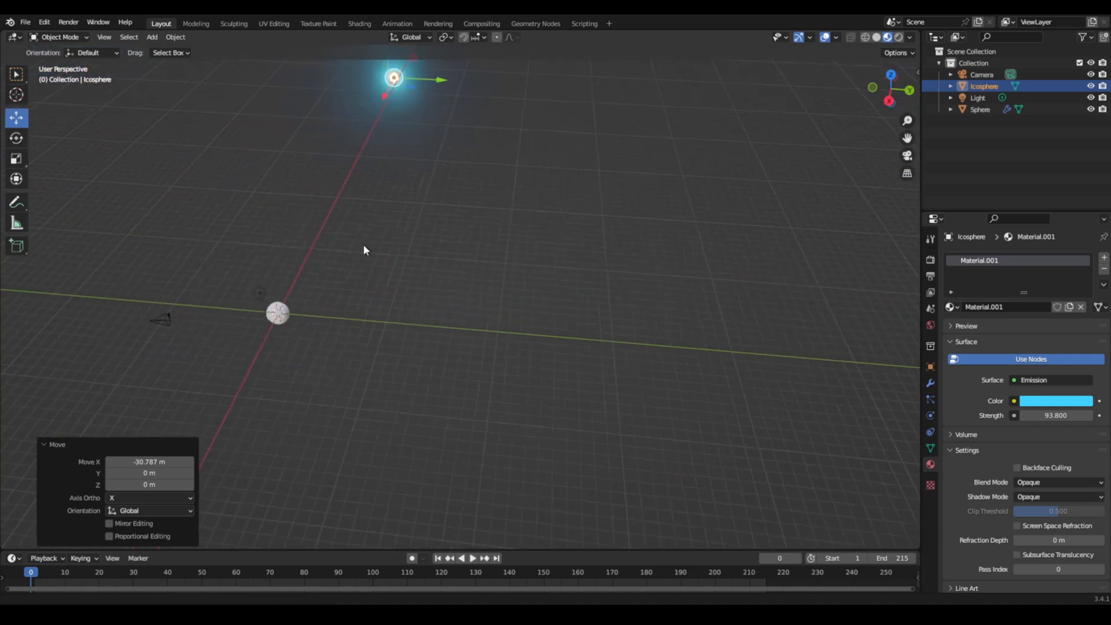
shift+middle_drag(316, 227, 492, 331)
drag(554, 150, 150, 152)
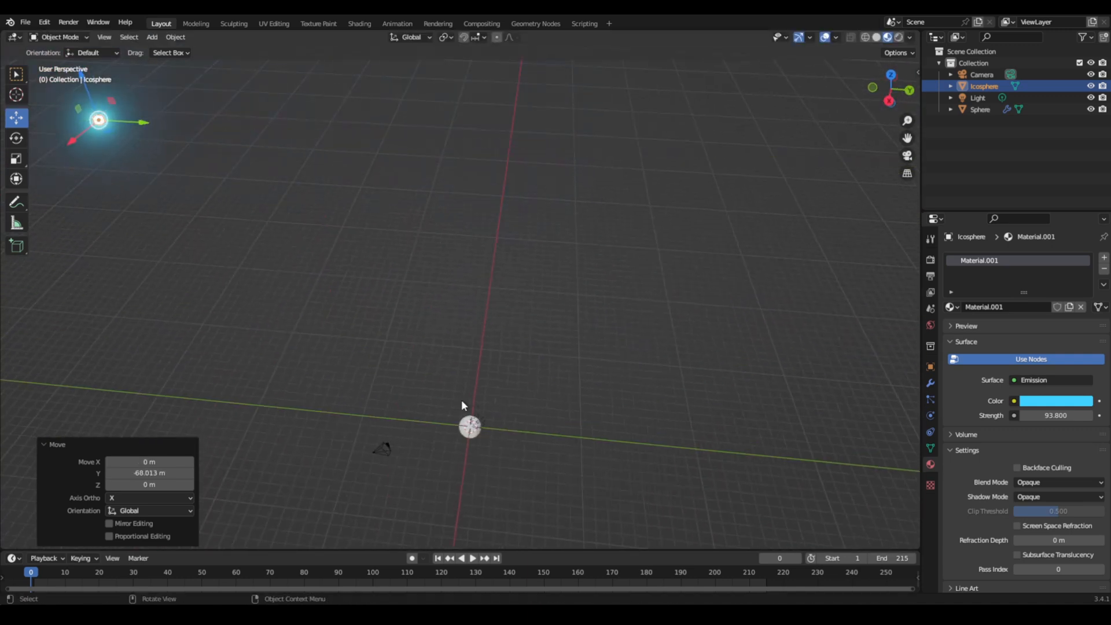
- Render the emitter sphere's particles as Object, using the Icosphere as the instance object
click(467, 441)
click(931, 400)
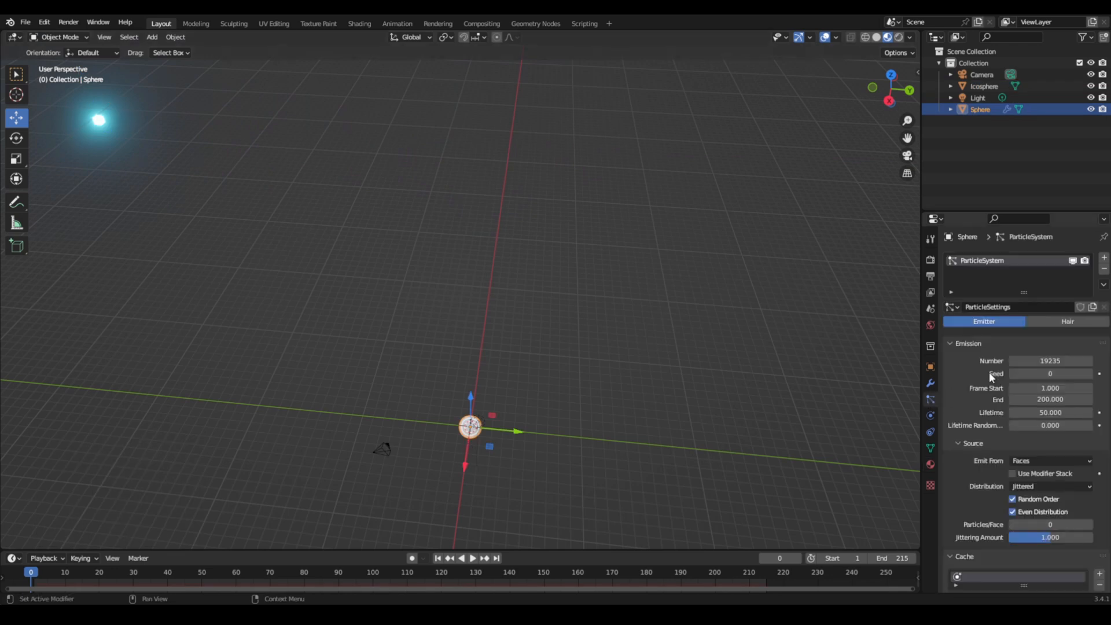
scroll(989, 371, down, 15)
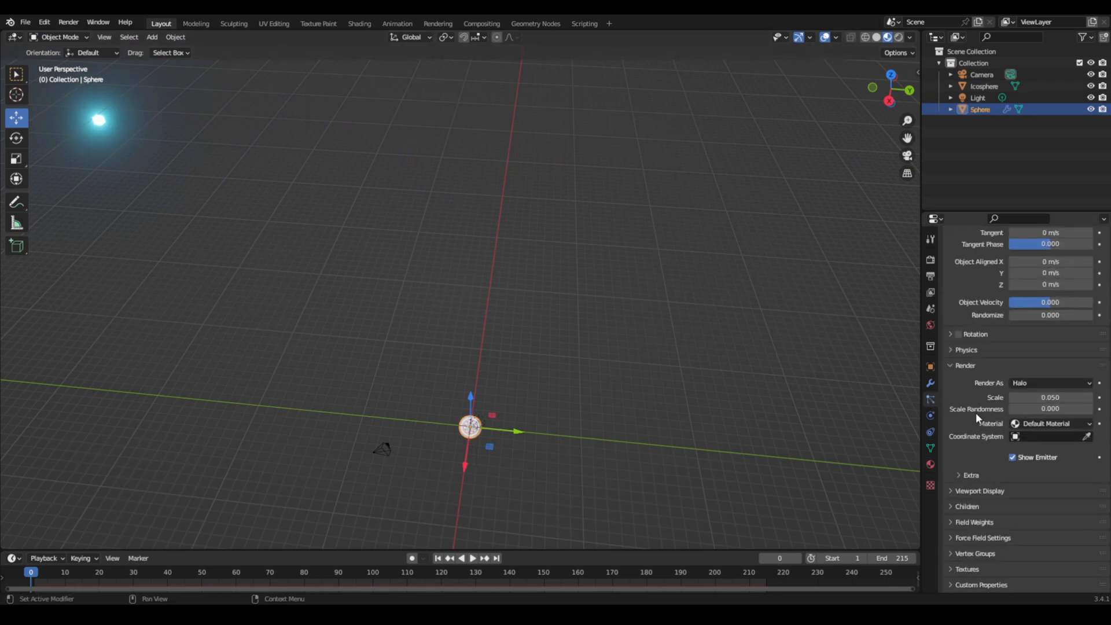
click(1018, 383)
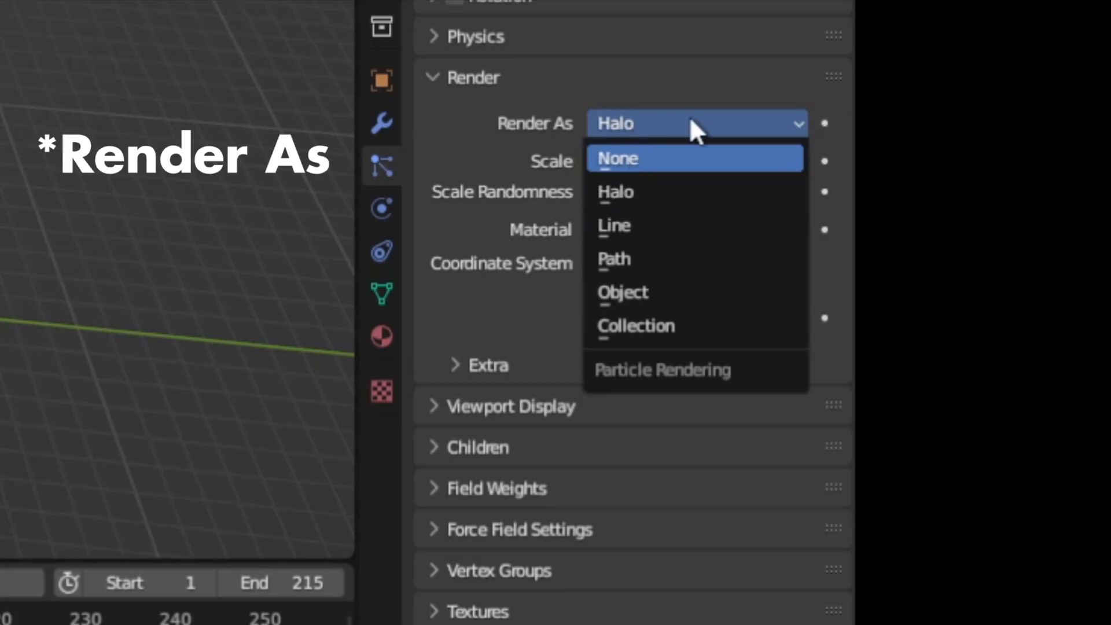
click(662, 290)
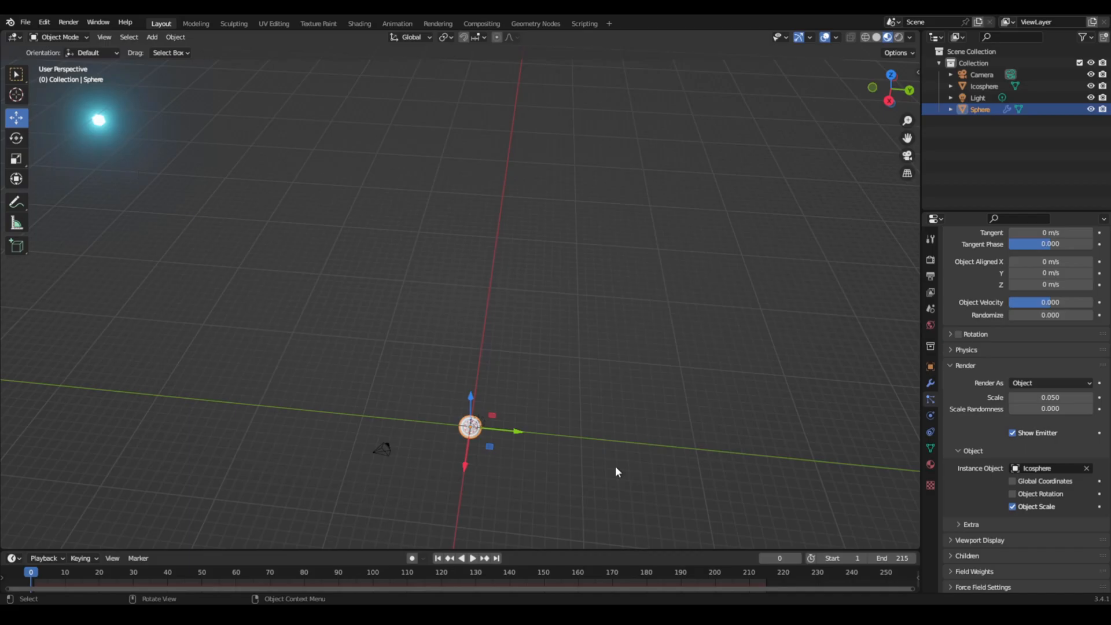
- Preview the glowing particle animation in camera and perspective views, and set the particles' scale randomness to 1.000
middle_drag(615, 467, 669, 384)
key(KP_0)
key(space)
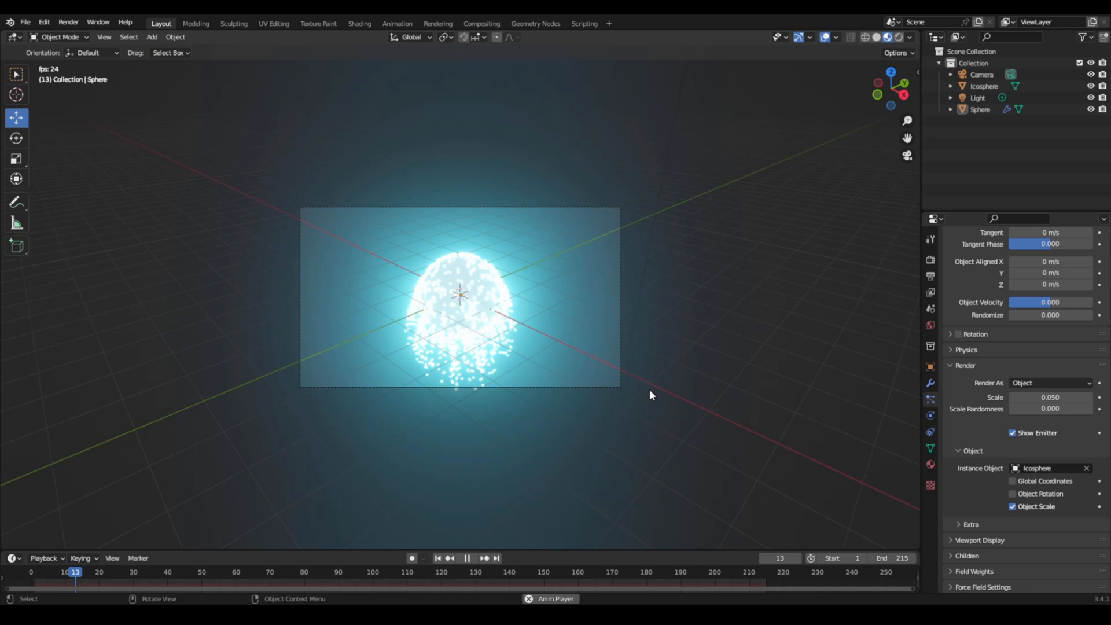
middle_drag(548, 391, 551, 416)
key(space)
scroll(549, 417, down, 4)
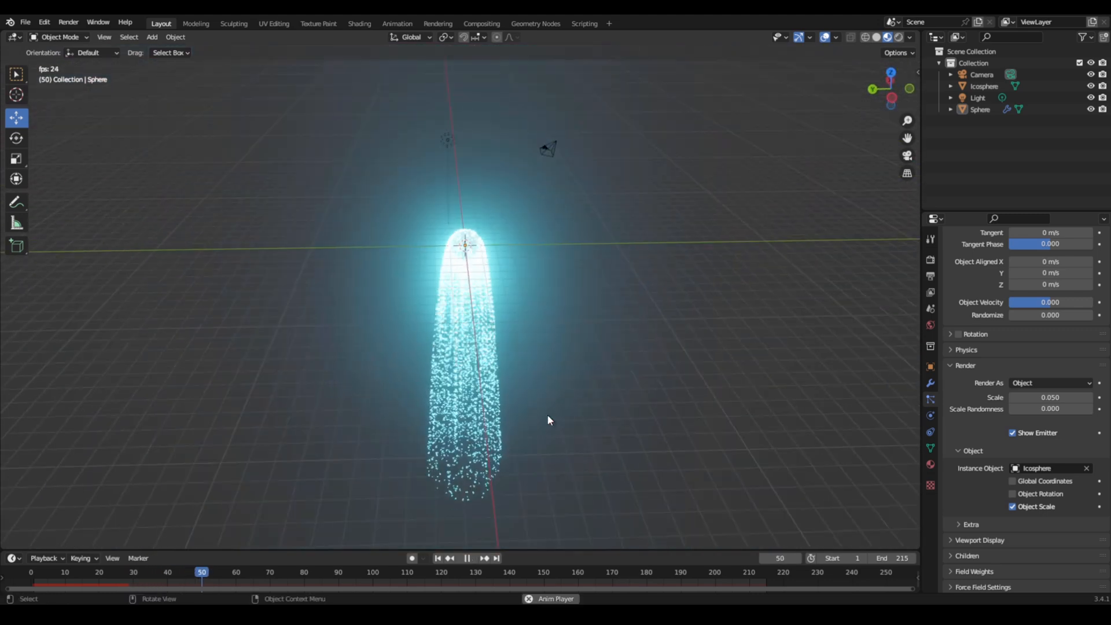
drag(1049, 409, 1110, 409)
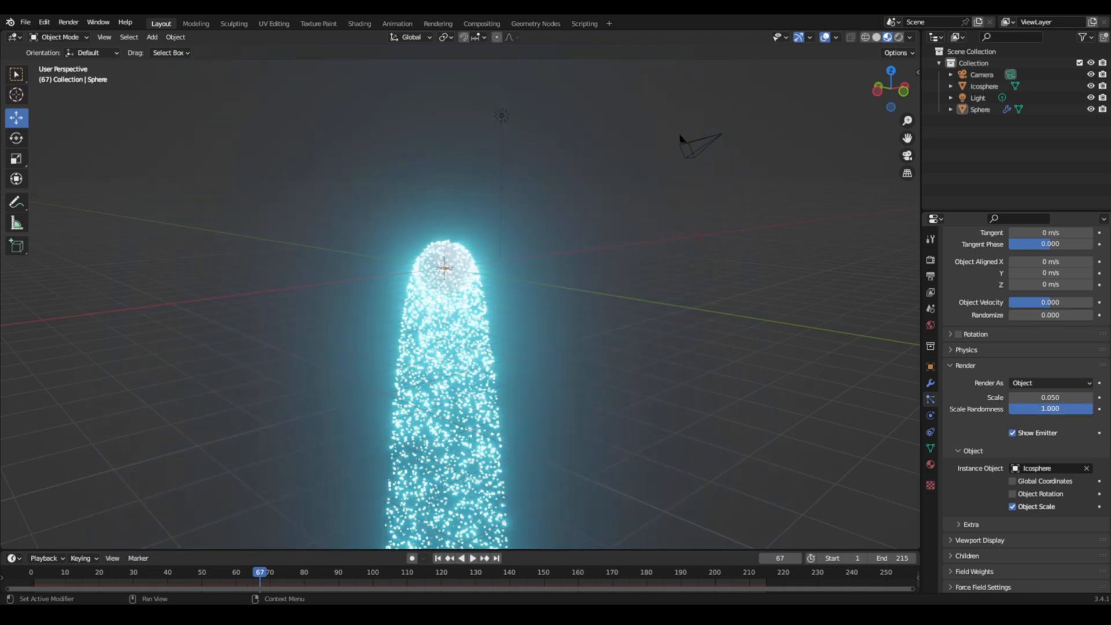
- Add a Wind force field at the origin, inside the particle emitter sphere
scroll(714, 425, up, 3)
middle_drag(713, 426, 682, 436)
scroll(734, 369, up, 3)
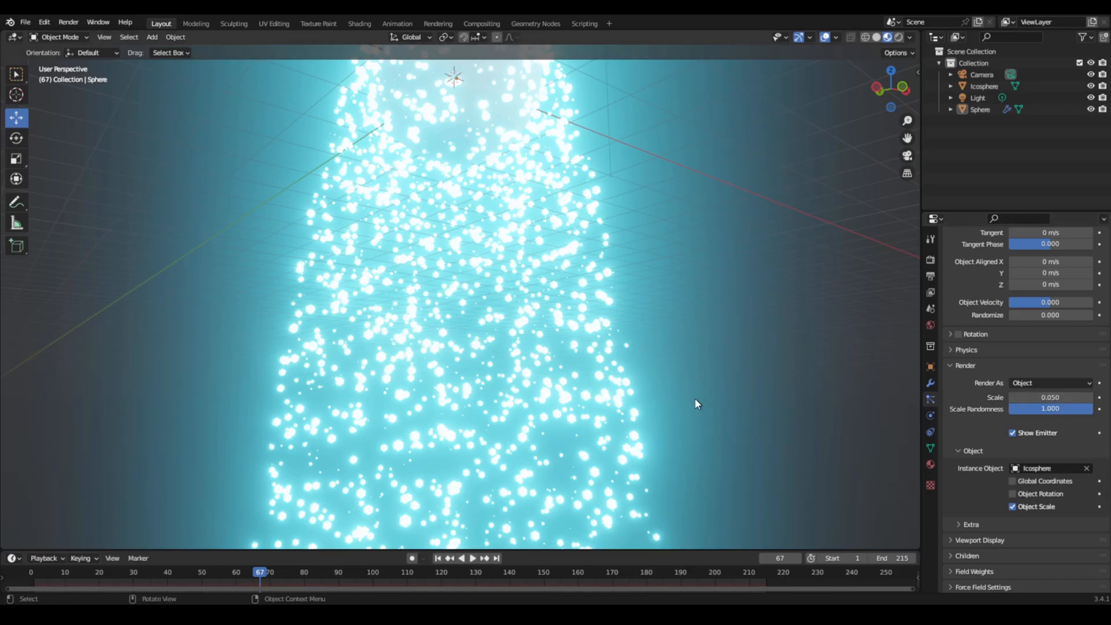
middle_drag(695, 398, 659, 377)
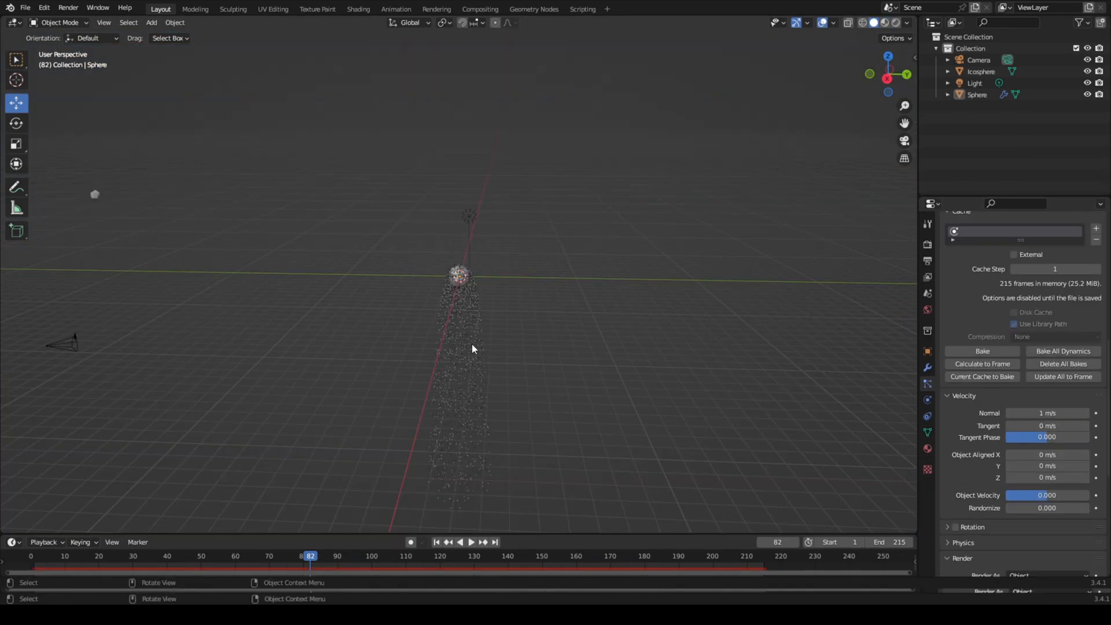
key(shift+a)
mouse_move(399, 532)
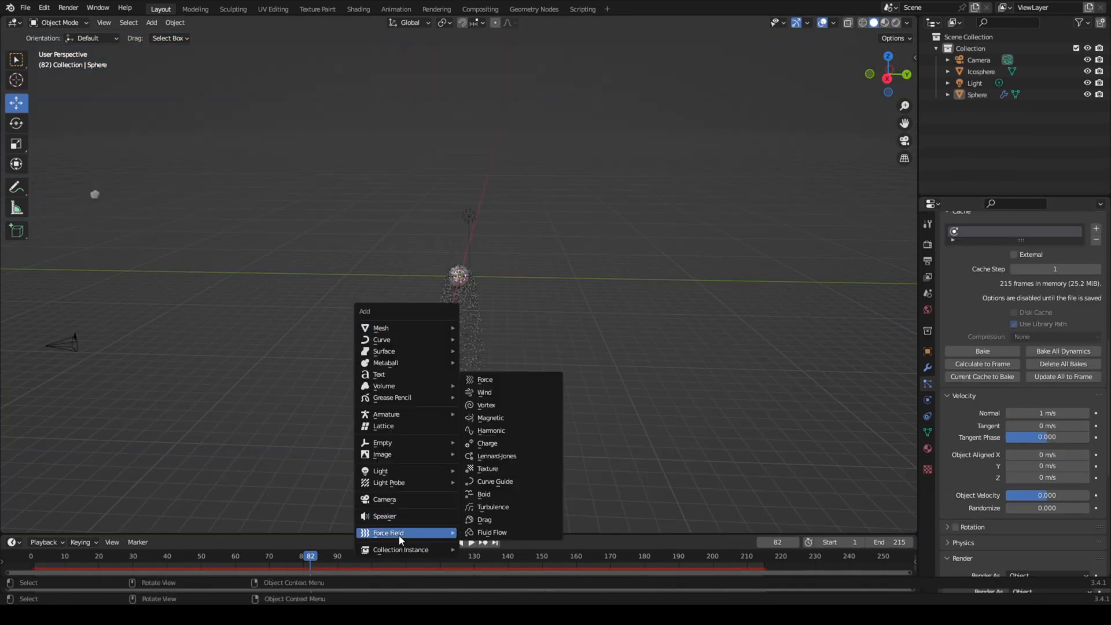
click(504, 391)
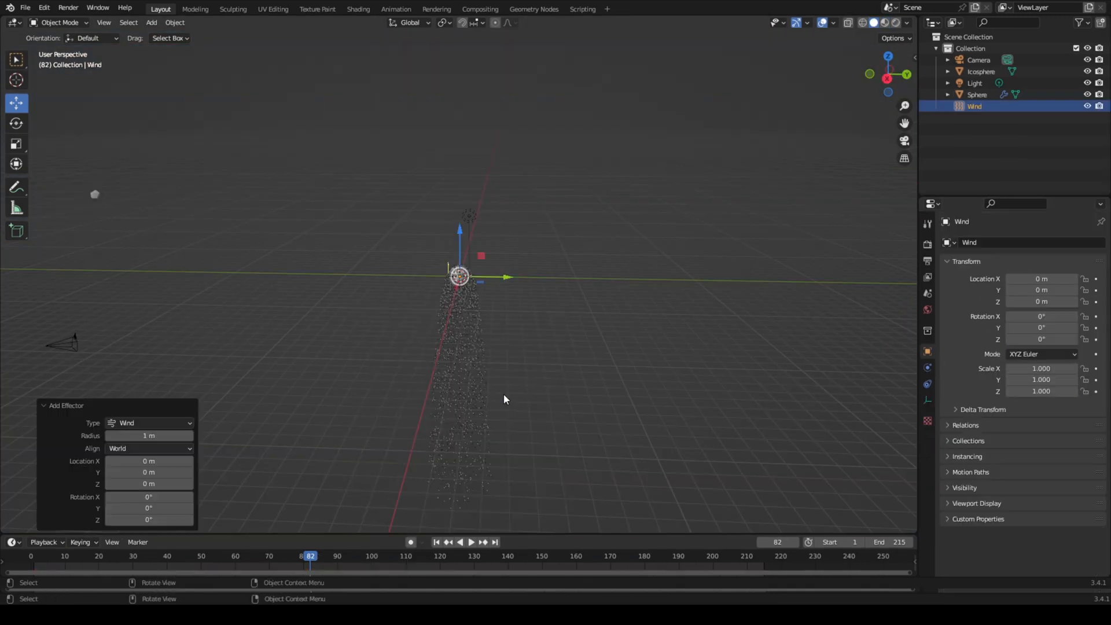
- Move the Wind force field about 4.33 m along the Y axis and rotate it to blow toward the emitter sphere
scroll(513, 293, up, 5)
scroll(498, 279, down, 2)
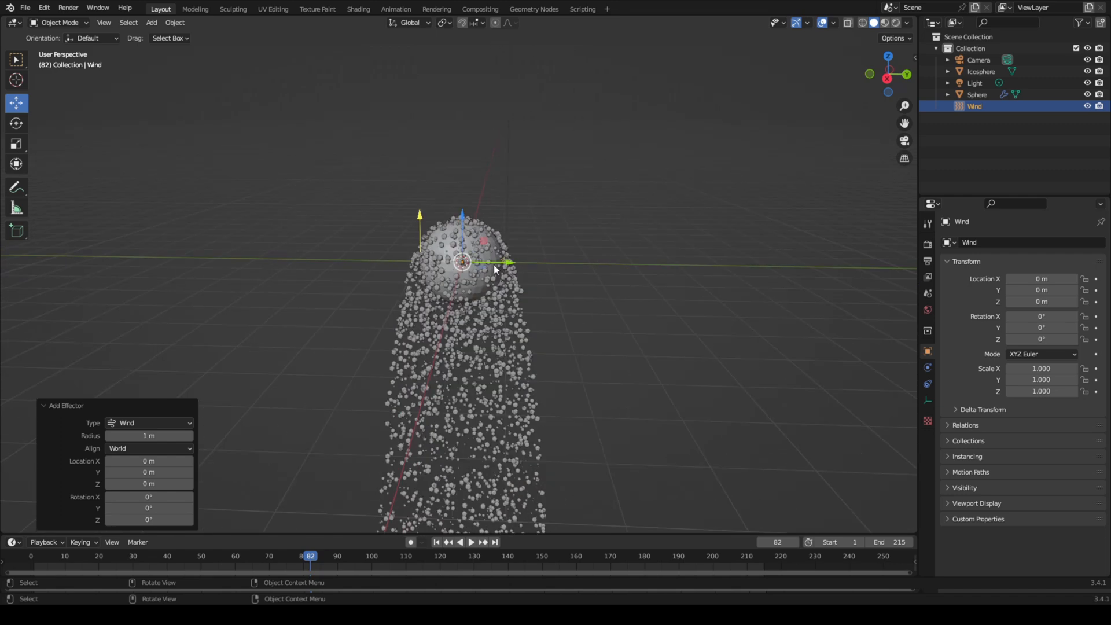
key(g)
click(683, 280)
click(16, 124)
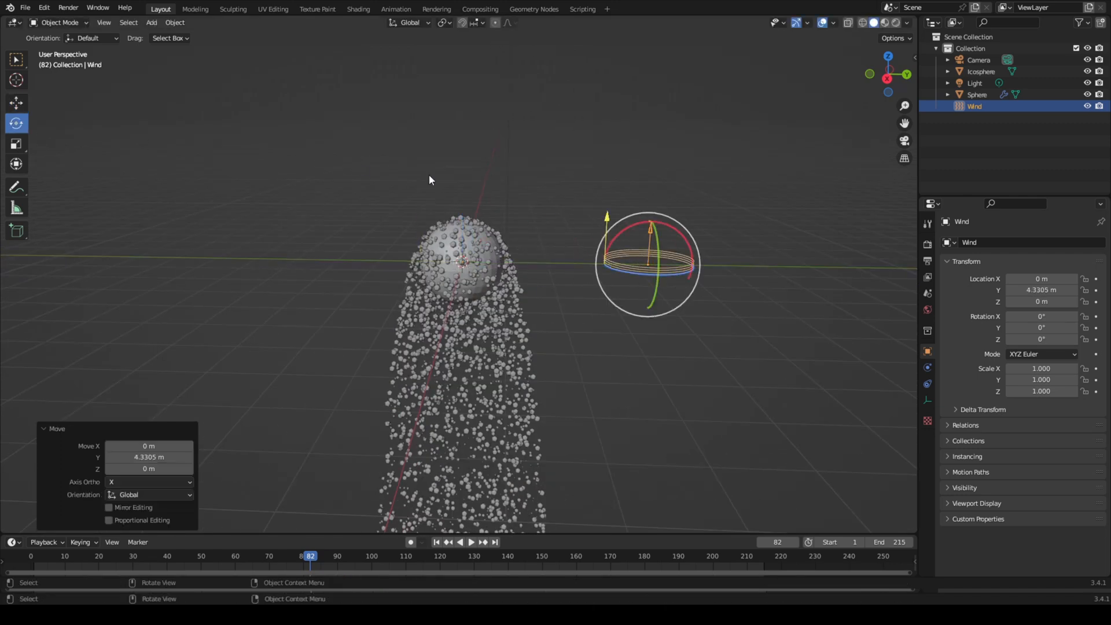
drag(640, 223, 535, 292)
- Play the animation from the start and examine how the wind pushes the emitter's particles
drag(259, 556, 30, 557)
key(space)
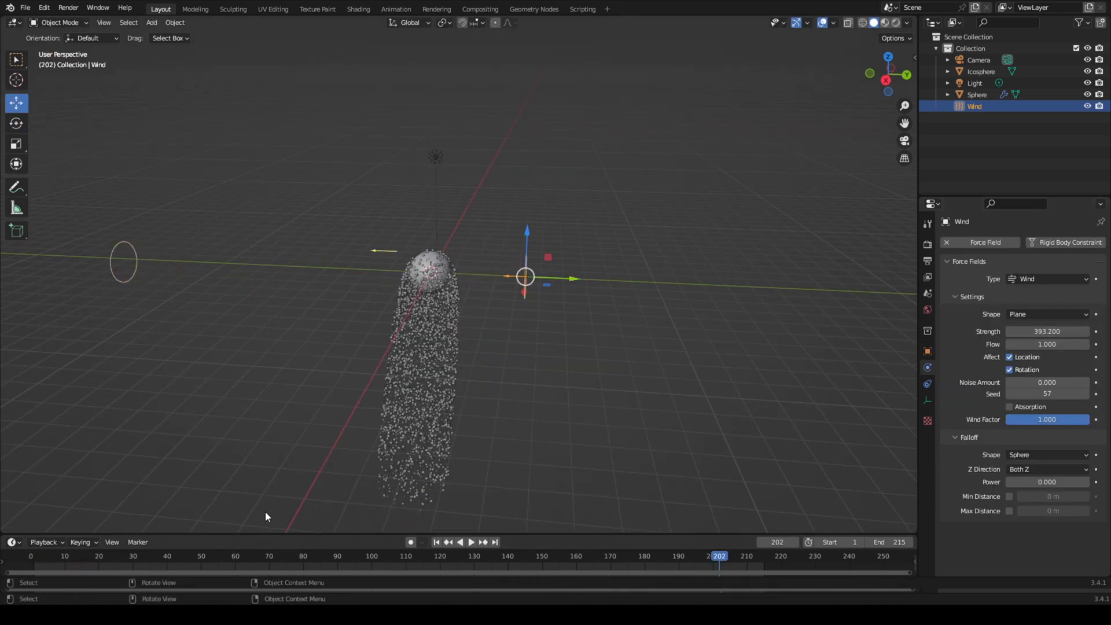
drag(117, 559, 30, 557)
key(space)
scroll(600, 390, down, 5)
middle_drag(552, 393, 610, 407)
key(space)
scroll(425, 373, up, 4)
scroll(714, 422, up, 4)
scroll(610, 408, down, 3)
scroll(609, 407, down, 2)
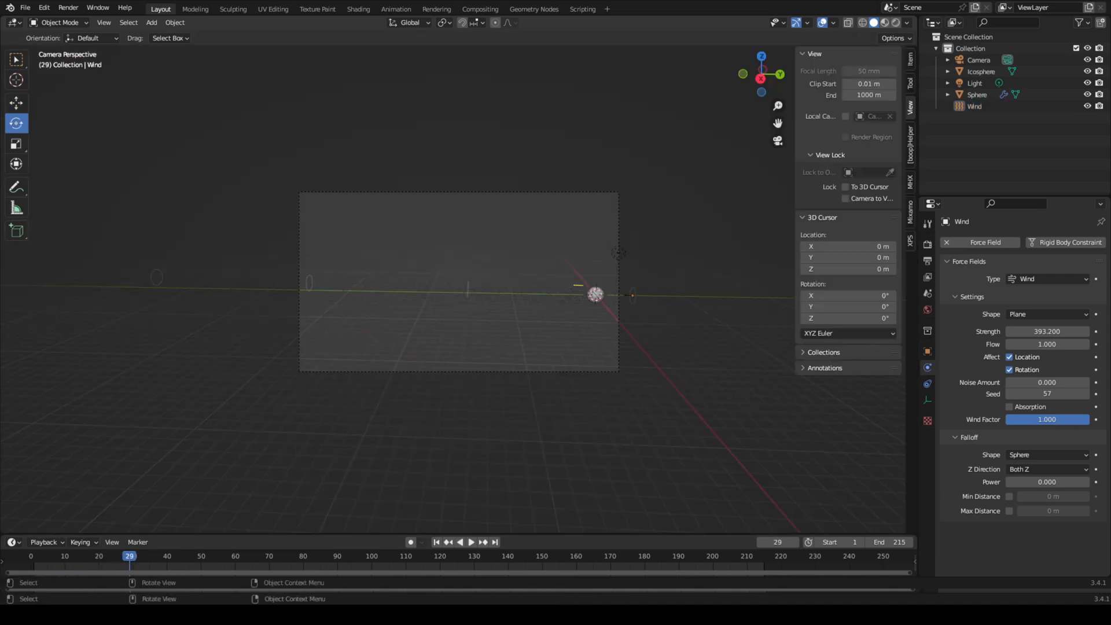
- Render the current frame from the camera and examine the glowing, wind-blown particle streaks
key(F12)
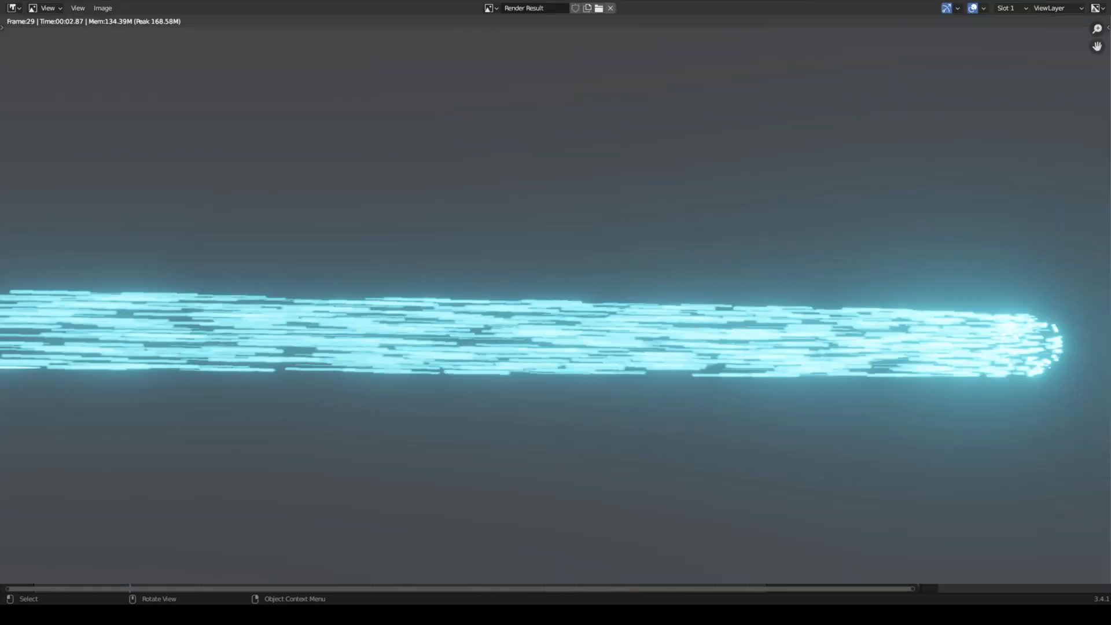
scroll(458, 380, down, 2)
scroll(264, 327, up, 2)
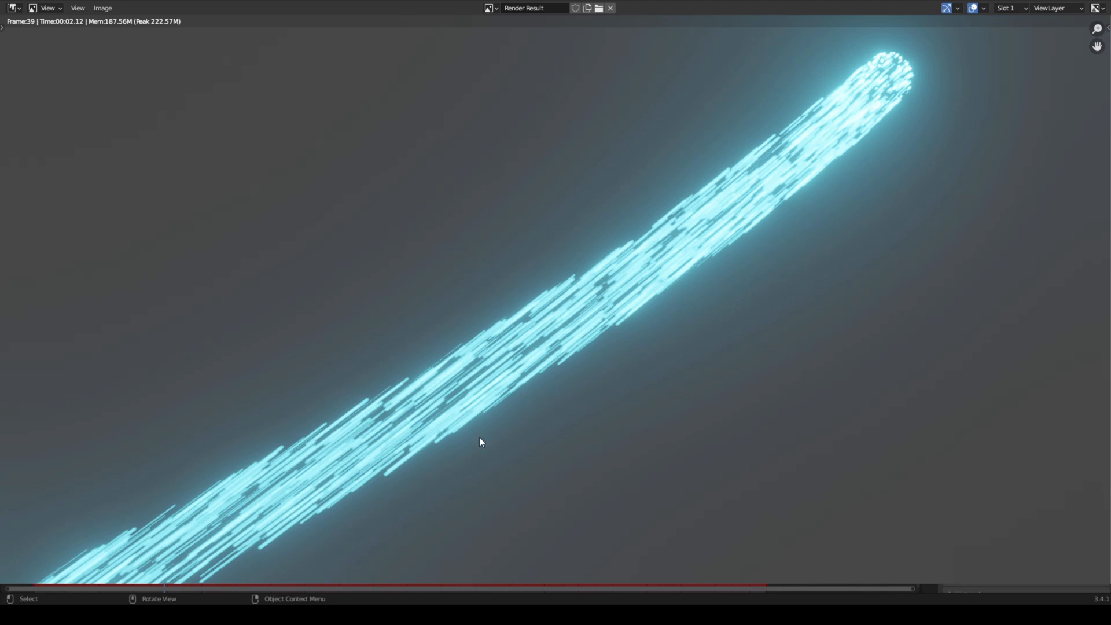
scroll(359, 432, down, 2)
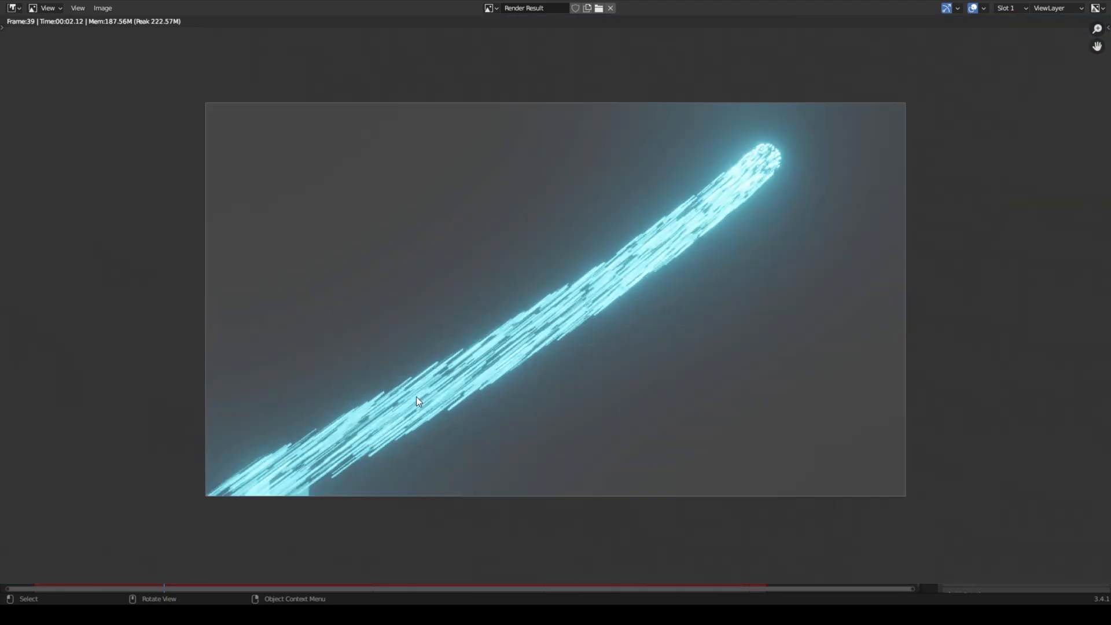
scroll(415, 397, up, 1)
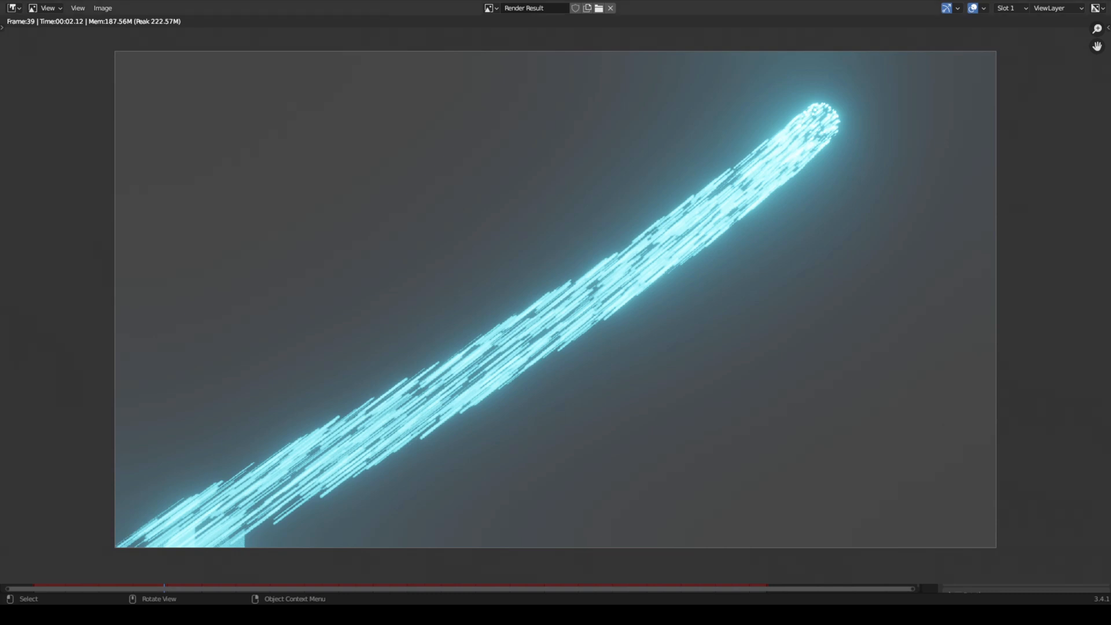
click(1106, 2)
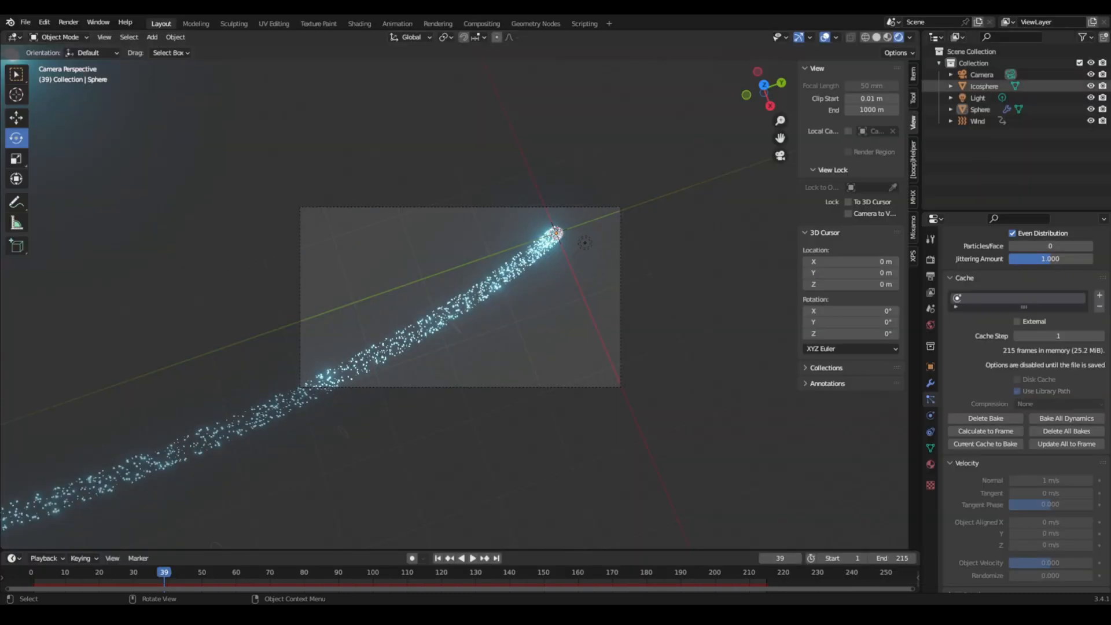
- Lock the camera to the view and reframe the particle beam through it
scroll(411, 385, down, 1)
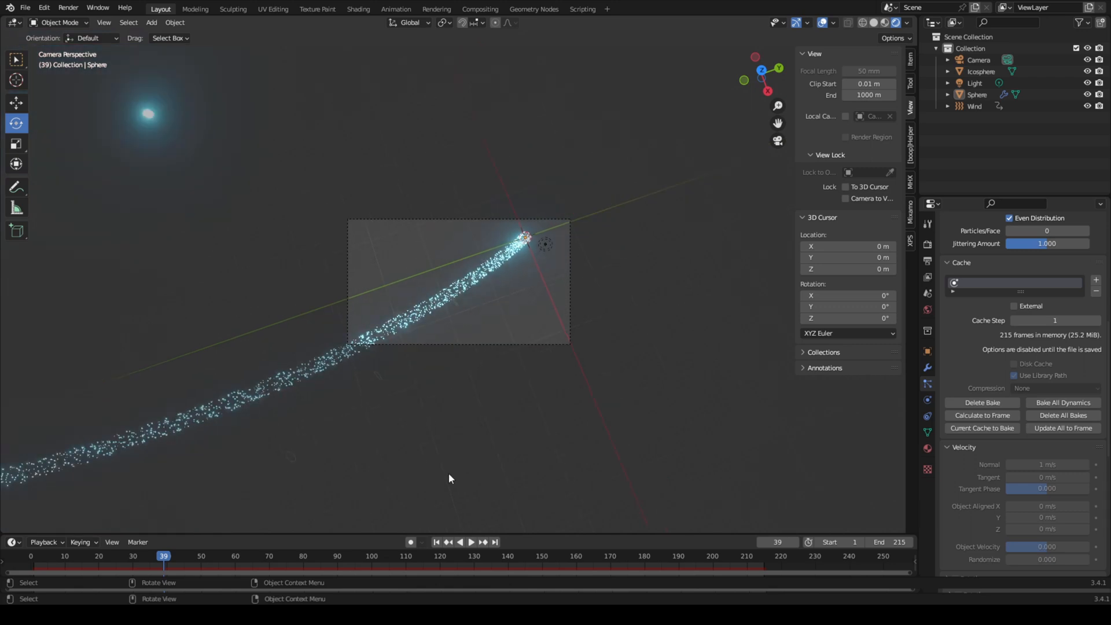
scroll(446, 461, up, 2)
click(855, 199)
middle_drag(547, 385, 596, 293)
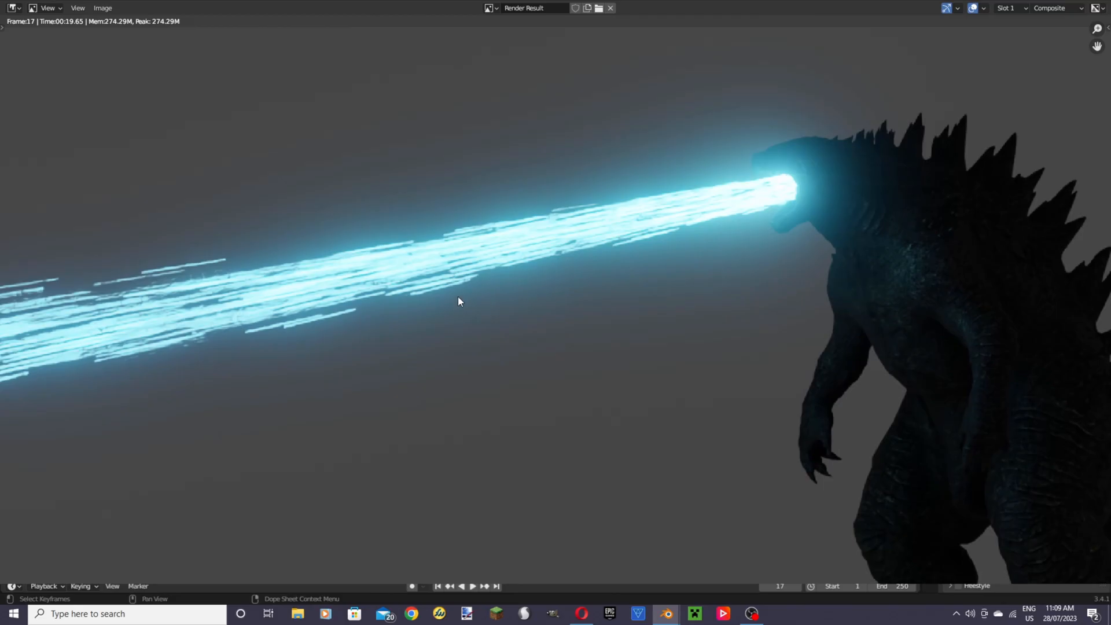
- Examine the rendered Godzilla image, from the beam at the mouth to the full figure
middle_drag(458, 296, 585, 330)
scroll(662, 289, down, 3)
scroll(620, 297, up, 6)
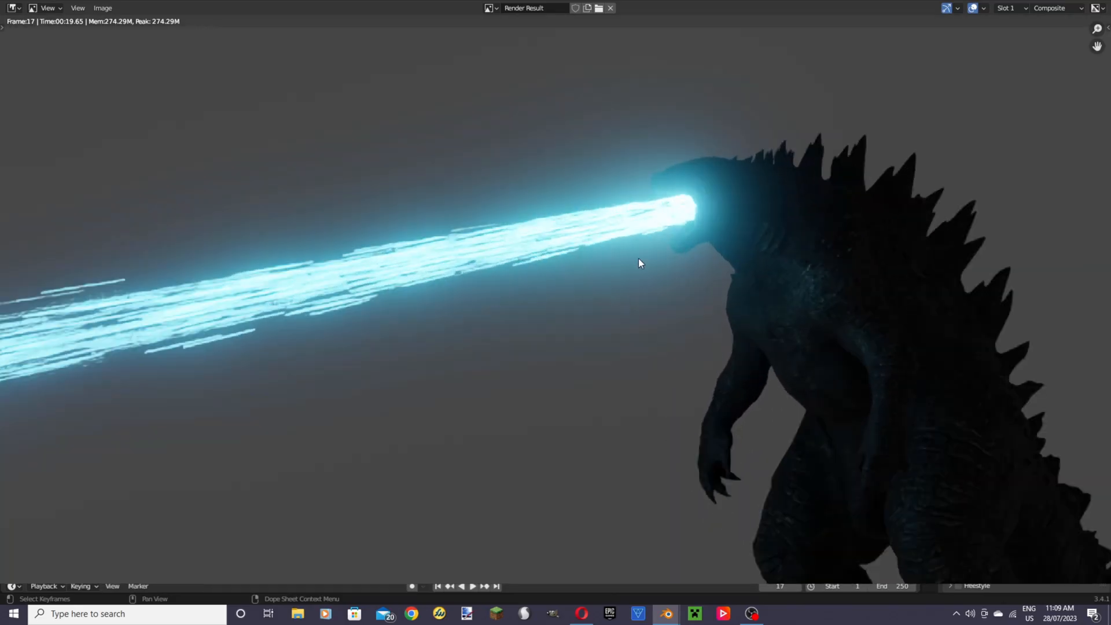
scroll(526, 308, down, 3)
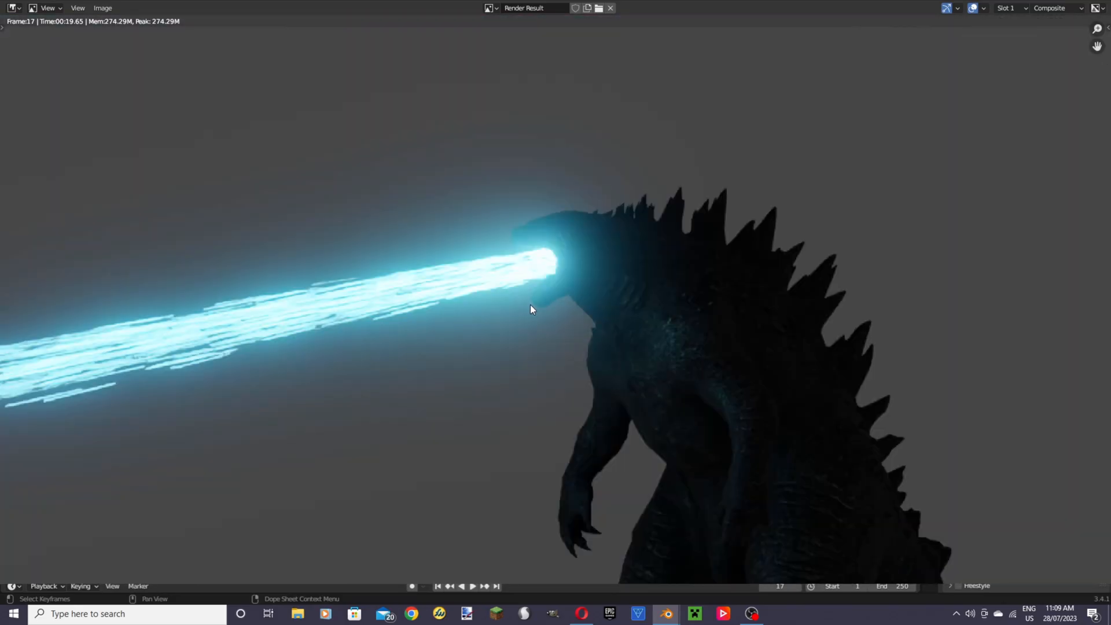
scroll(529, 304, down, 2)
middle_drag(549, 315, 508, 218)
scroll(508, 219, down, 1)
scroll(535, 285, up, 1)
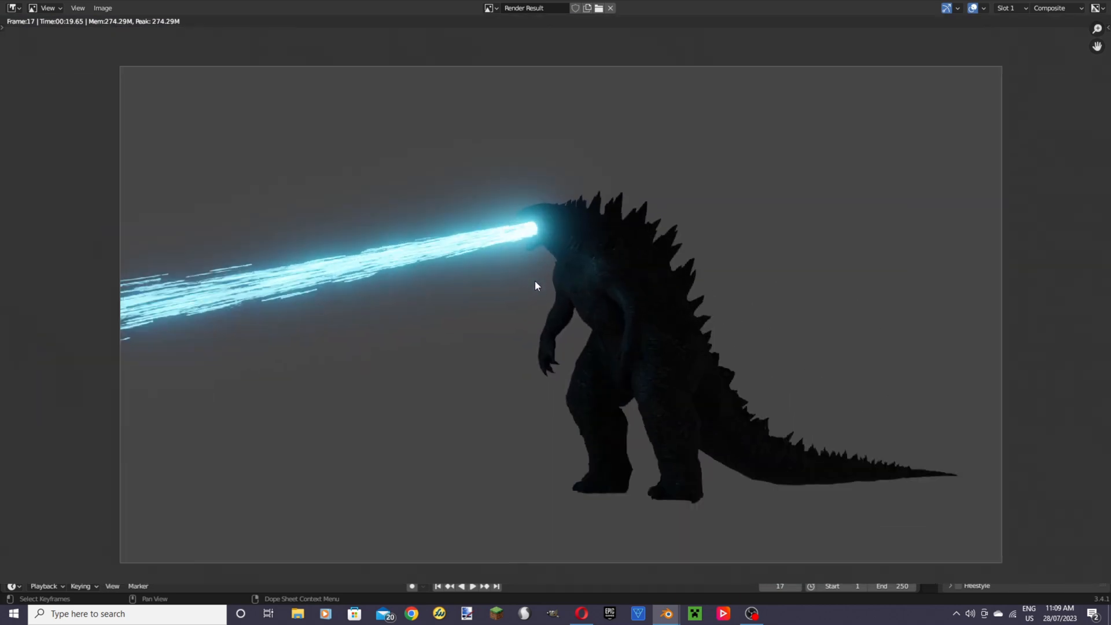
click(1097, 4)
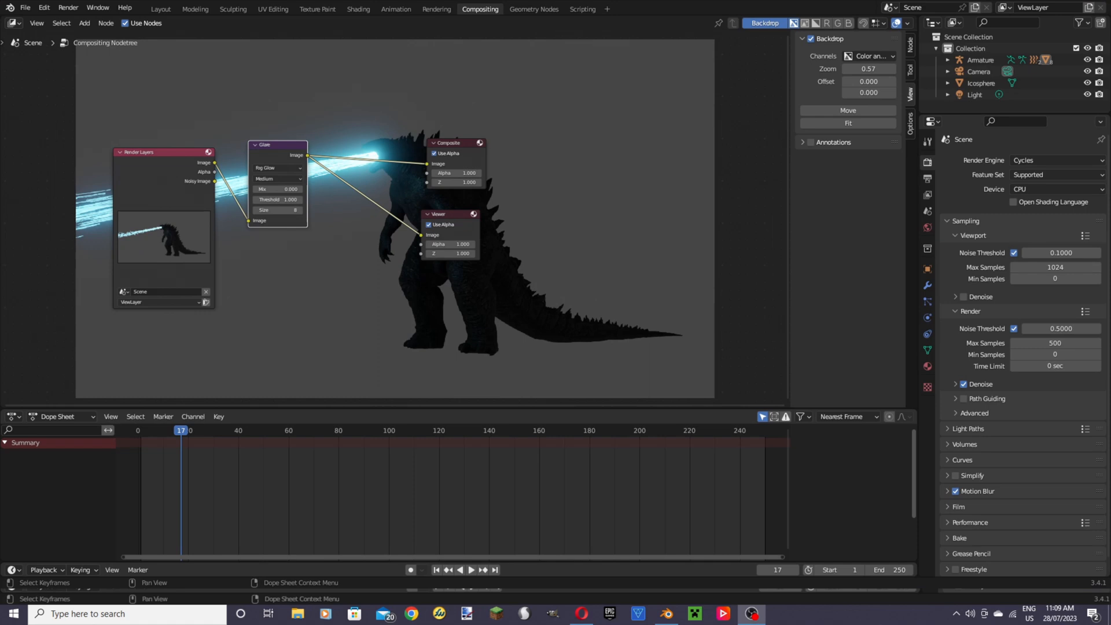
- Switch to the Layout workspace and inspect the beam's particle emitter at Godzilla's mouth and the surrounding scene
click(160, 9)
scroll(523, 313, up, 3)
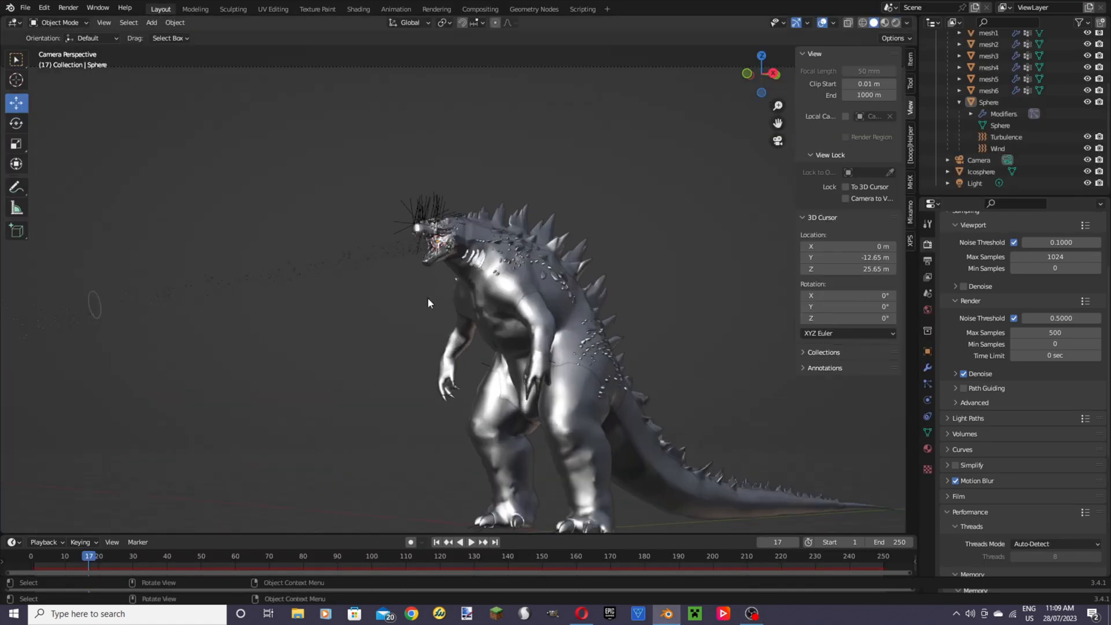
click(305, 263)
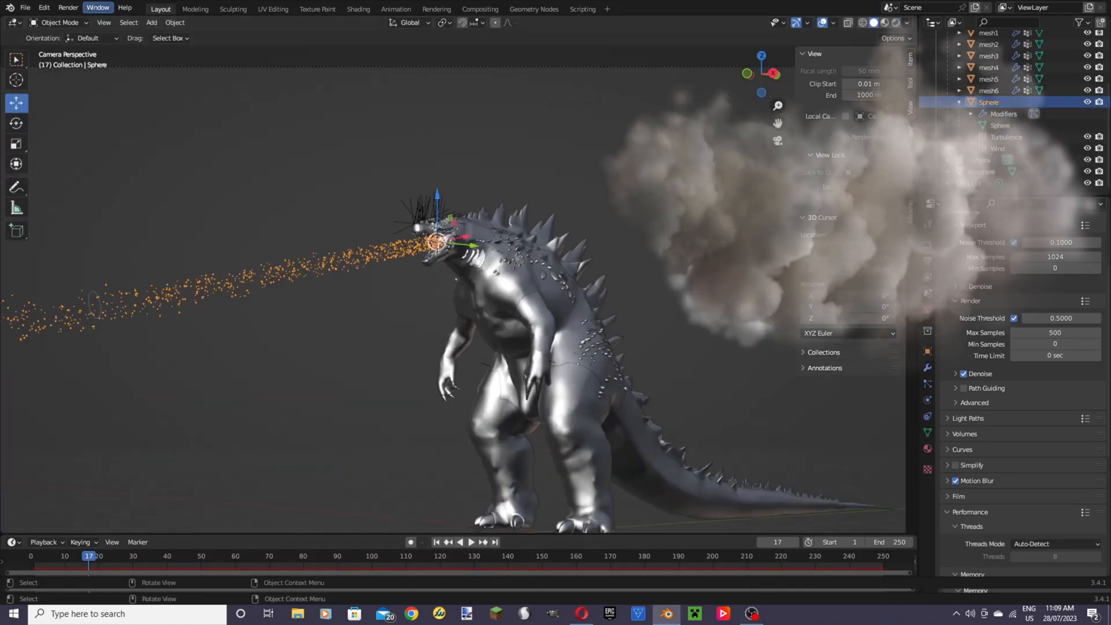
click(237, 207)
middle_drag(237, 207, 262, 218)
scroll(262, 218, down, 4)
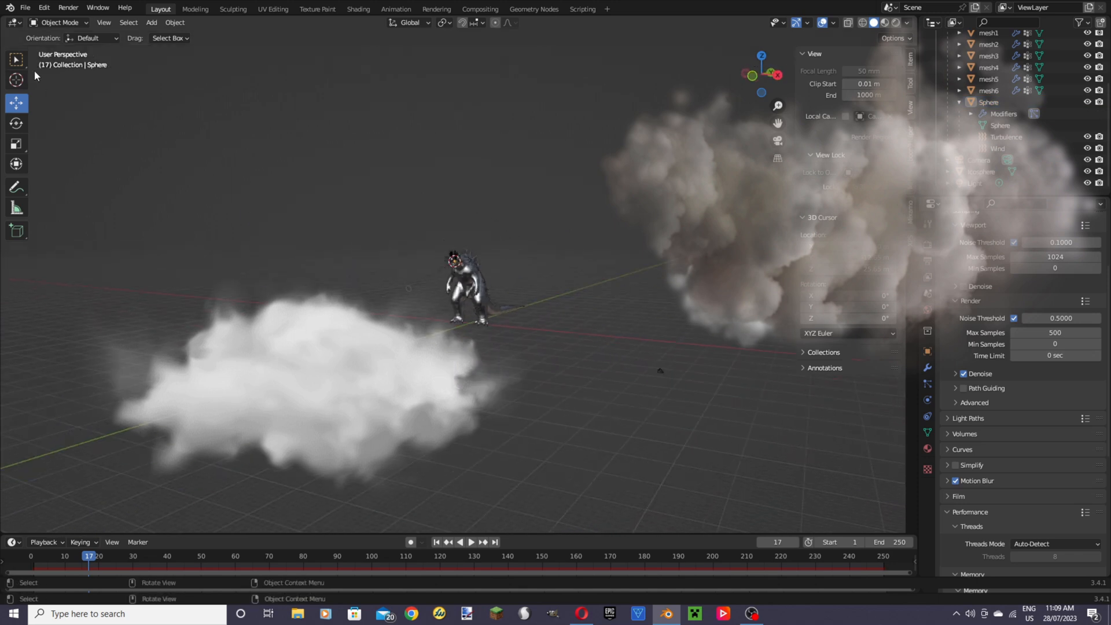
- Import the ClipartKey_540548 image as a plane, placed about 99.86 m along X, and display it in Material Preview
click(34, 8)
mouse_move(79, 164)
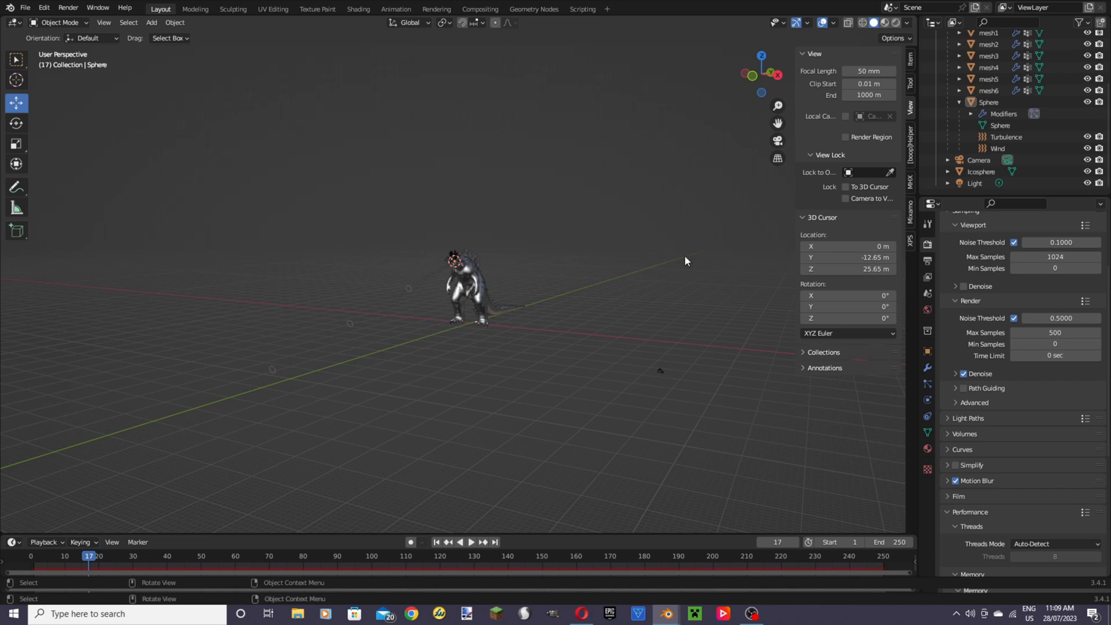
key(KP_Decimal)
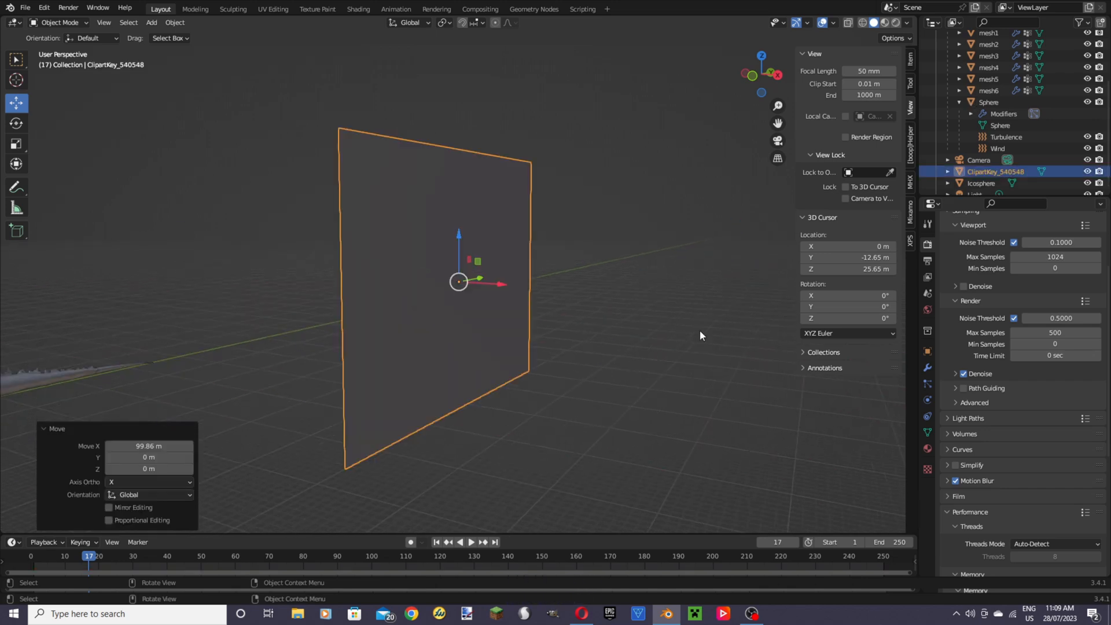
middle_drag(700, 331, 665, 309)
click(884, 23)
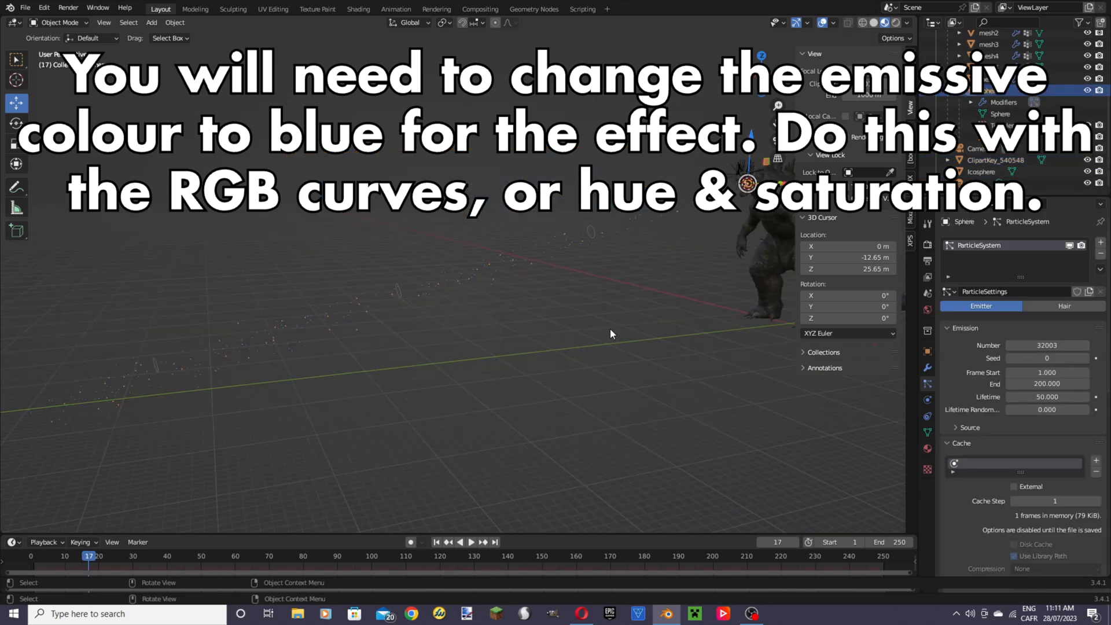
- Set the render scale of the Sphere's beam particles to 0.800 and view the beam through the camera
scroll(611, 329, up, 5)
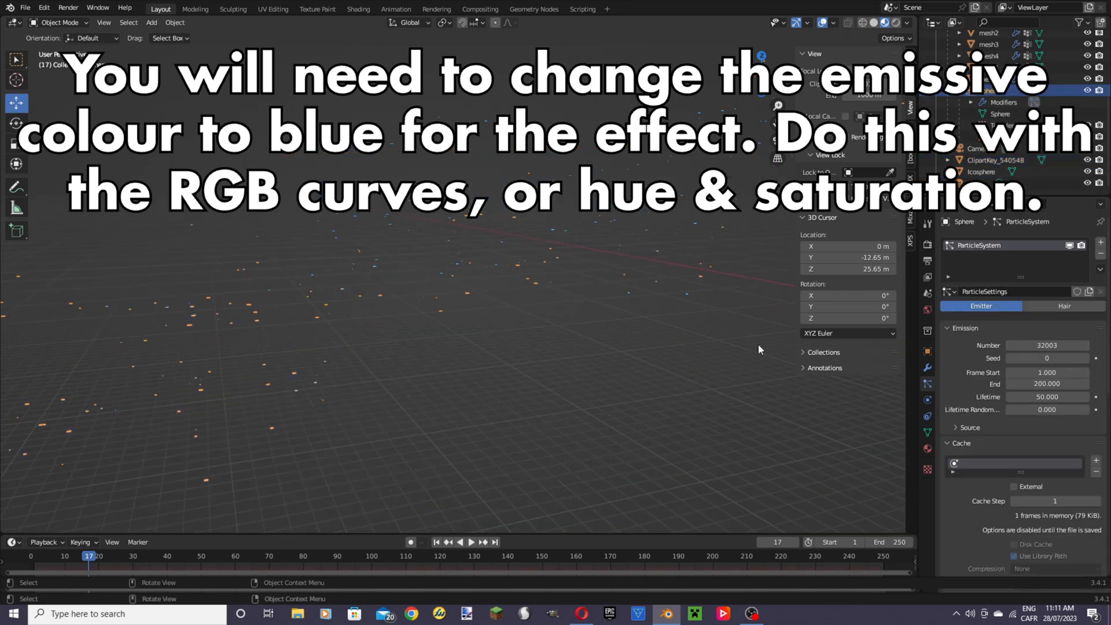
scroll(1054, 443, down, 14)
drag(1040, 333, 1098, 334)
click(595, 349)
middle_drag(595, 348, 618, 329)
key(KP_0)
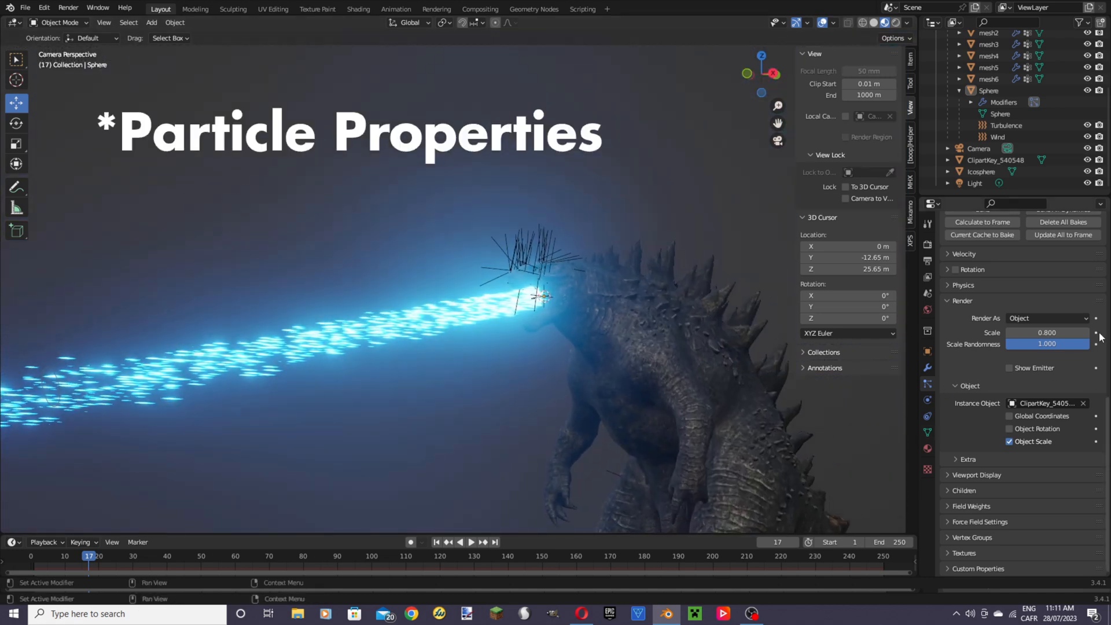
- Enable rotation for the Sphere's particles and set its Randomize value to 1.000
click(946, 271)
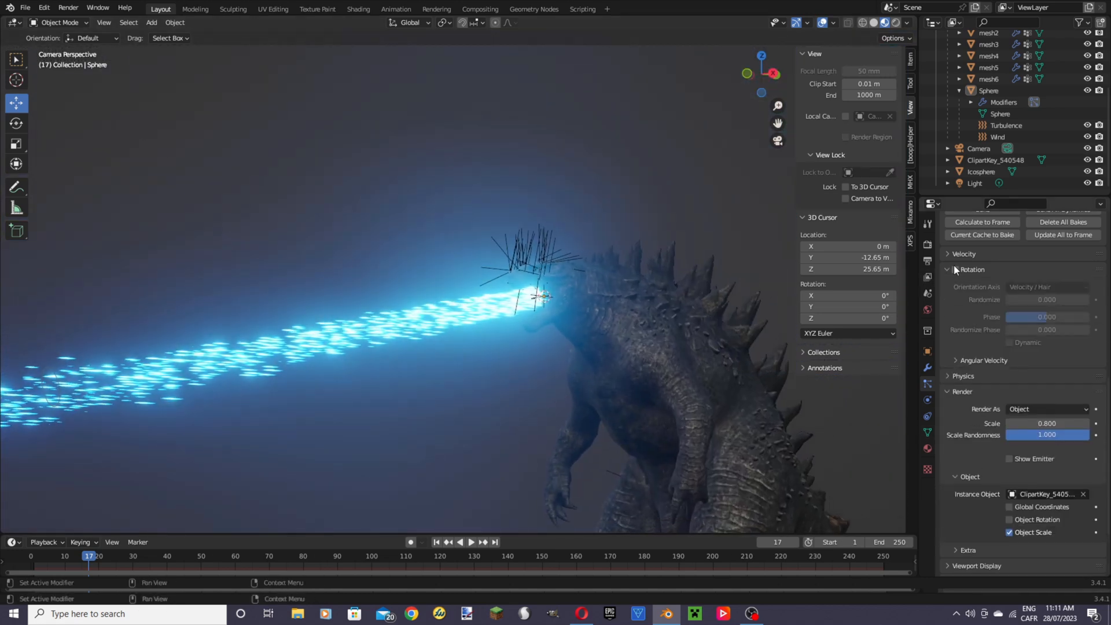
click(956, 269)
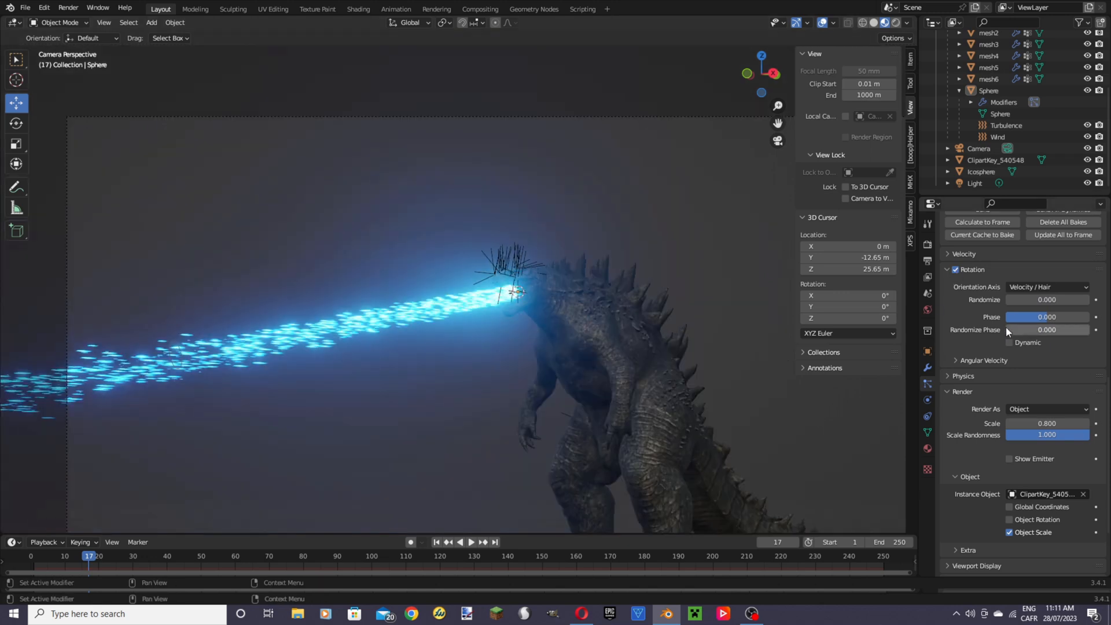
drag(1030, 300, 1045, 300)
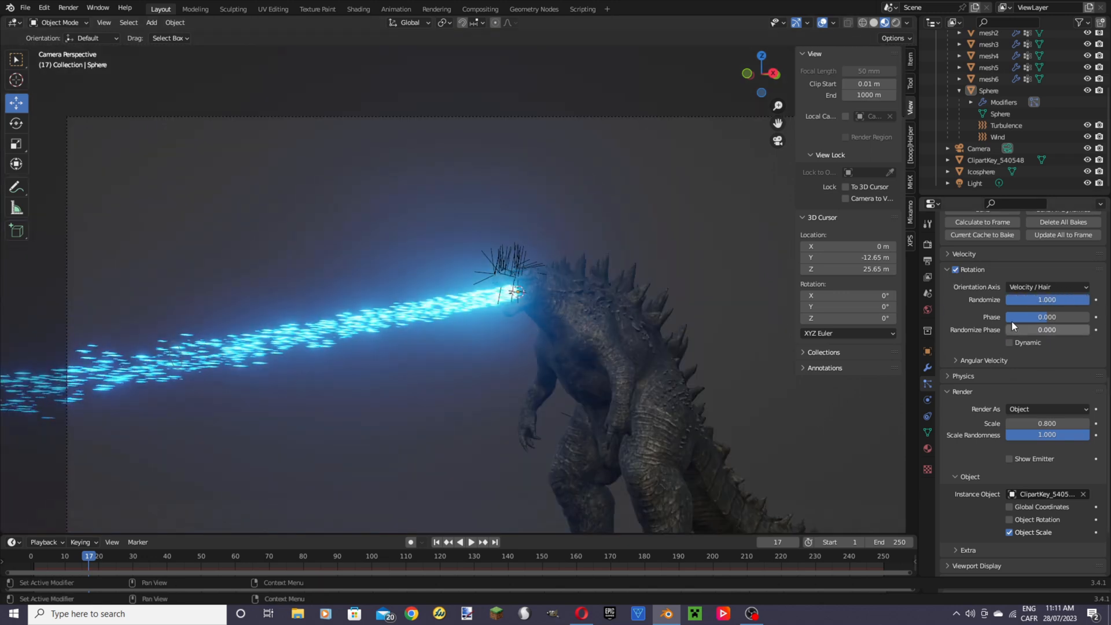
click(1020, 289)
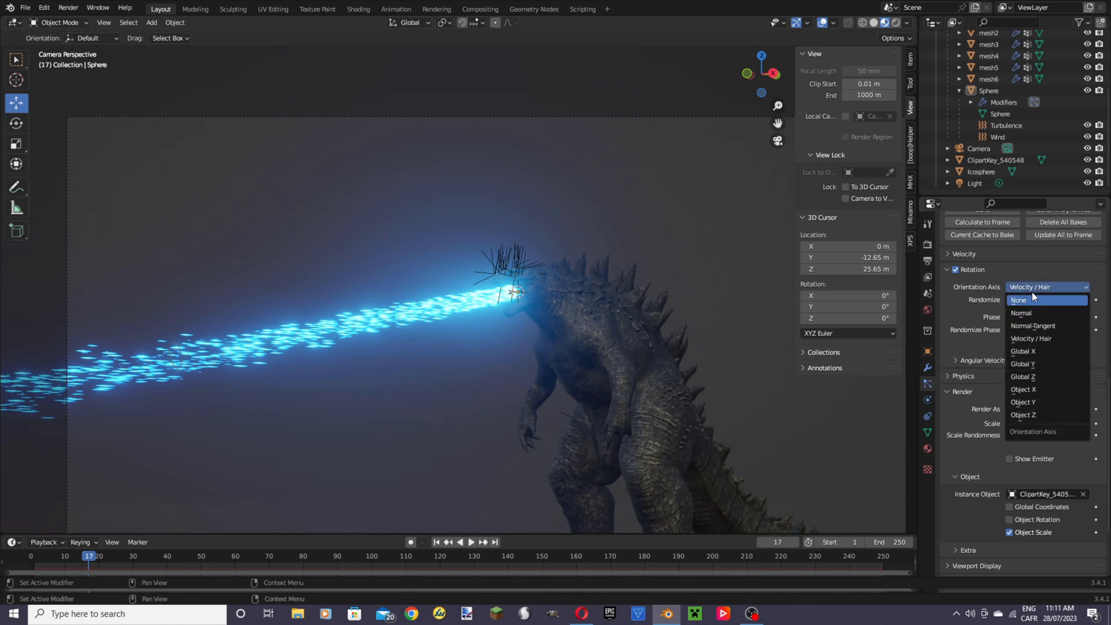
key(Escape)
click(954, 360)
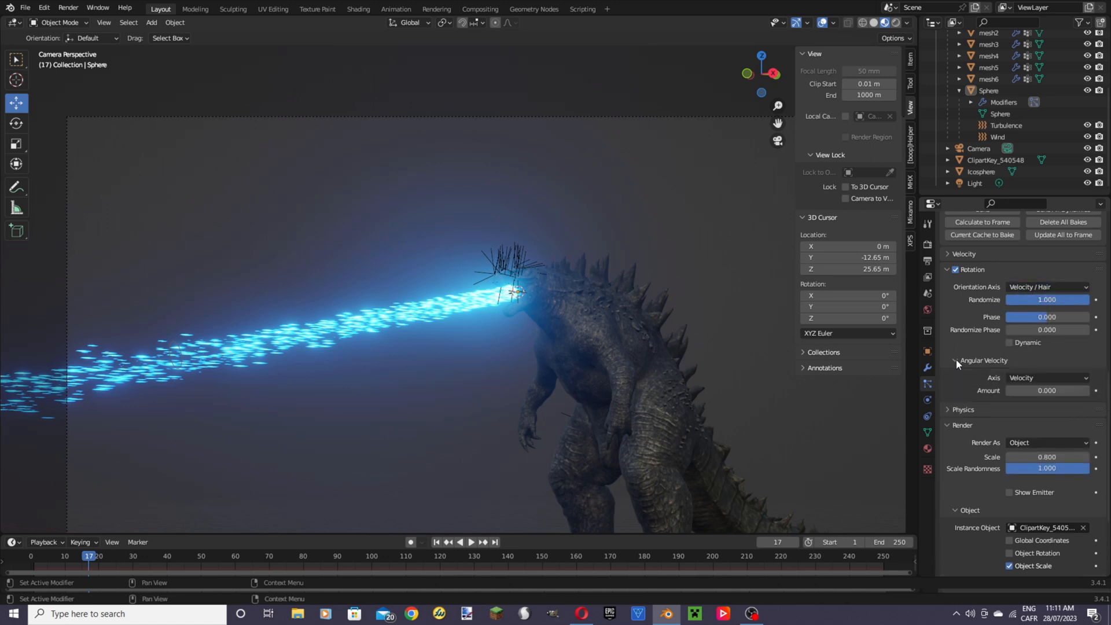
click(956, 360)
- Play the animation from the start and examine the beam with randomized particle rotation
drag(98, 561, 23, 559)
key(space)
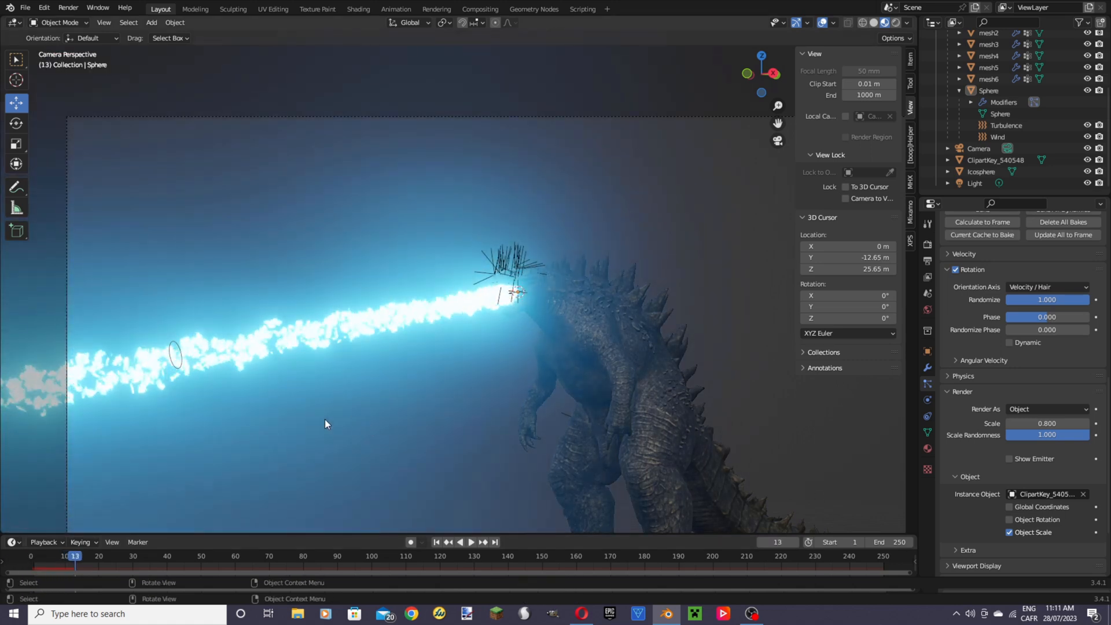
middle_drag(305, 409, 383, 417)
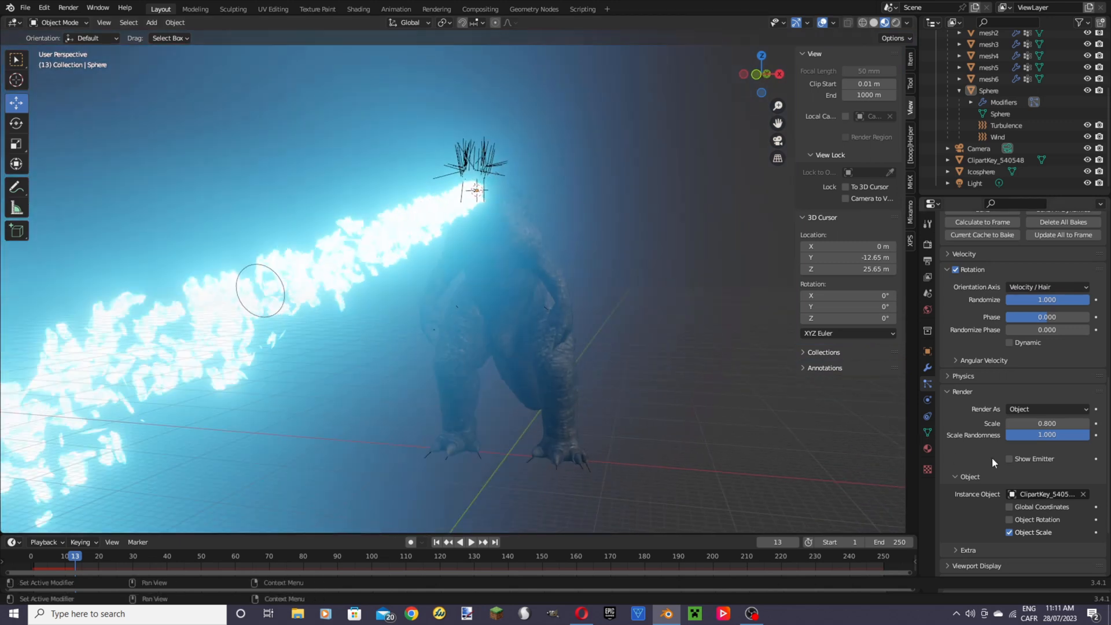
- Set the beam particles' render scale to 1.330 and view the result through the camera
drag(1047, 423, 1074, 424)
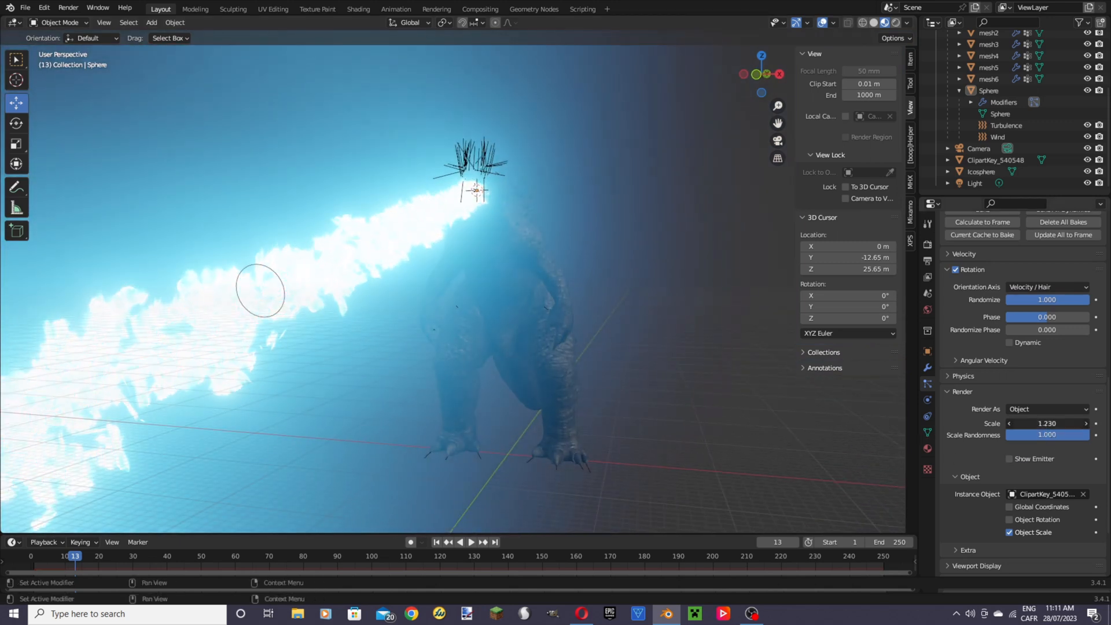
middle_drag(795, 381, 733, 377)
key(KP_0)
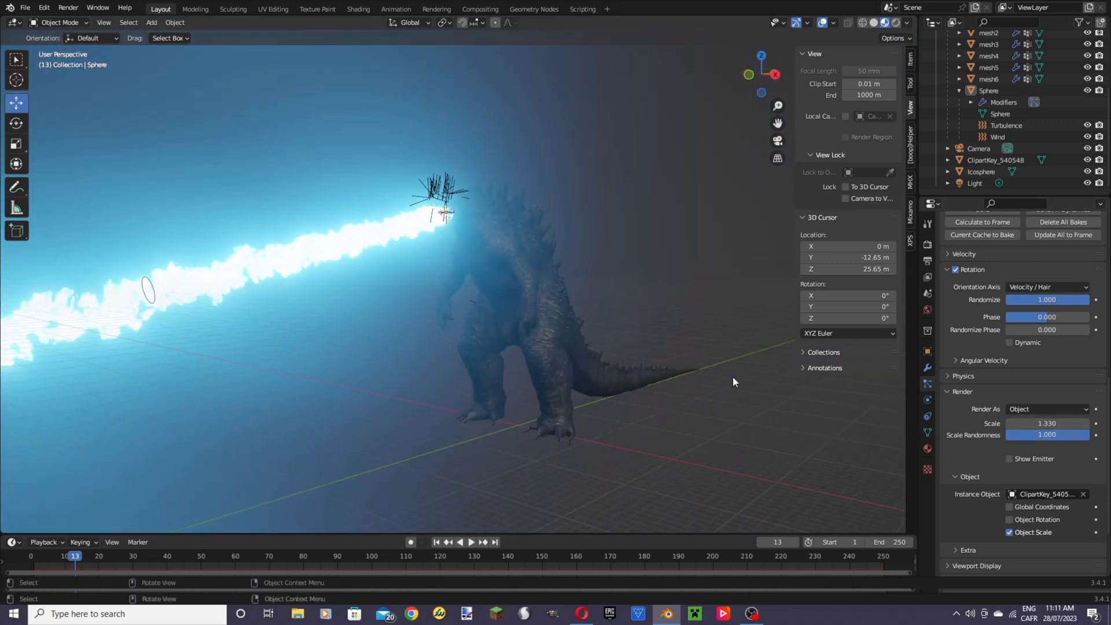
scroll(733, 376, up, 3)
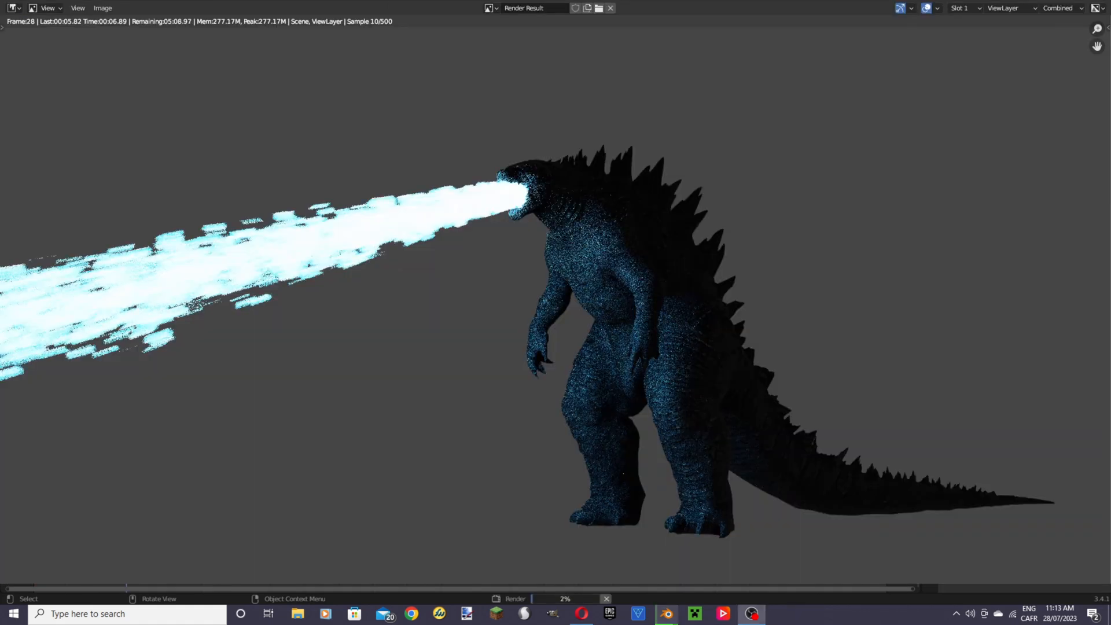